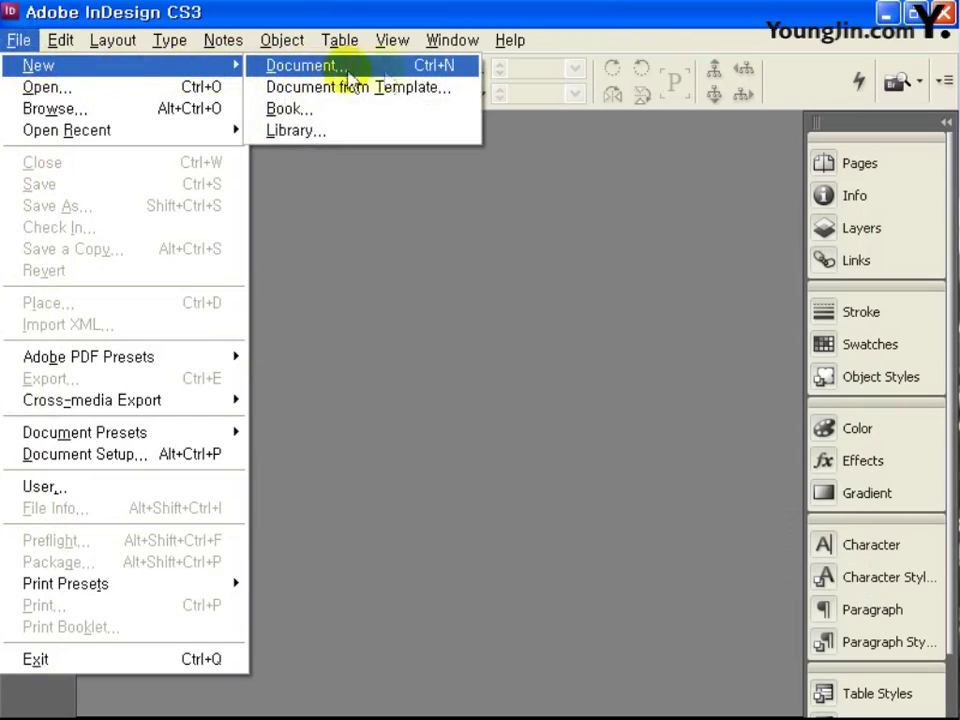
Start a new document with facing pages turned off and the page size set to A4.
click(410, 72)
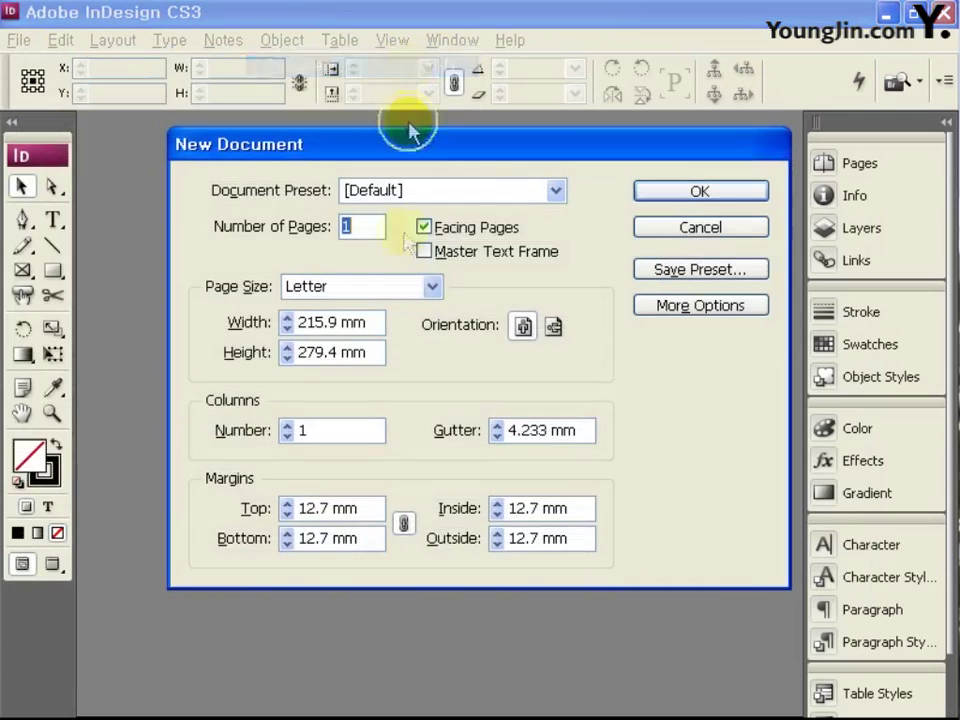
click(425, 228)
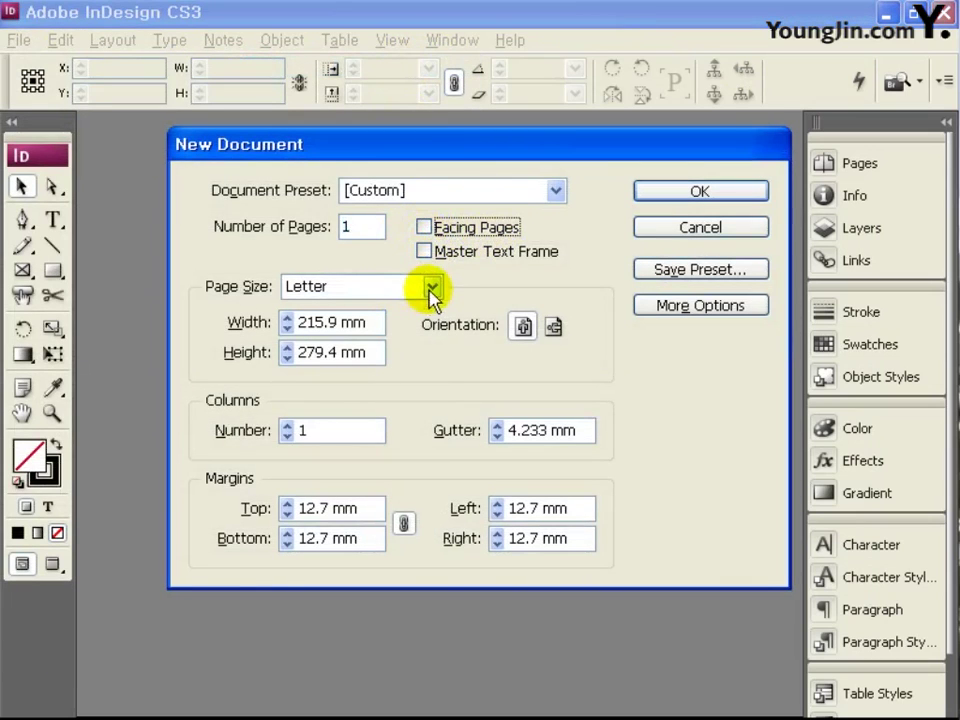
click(432, 290)
click(351, 444)
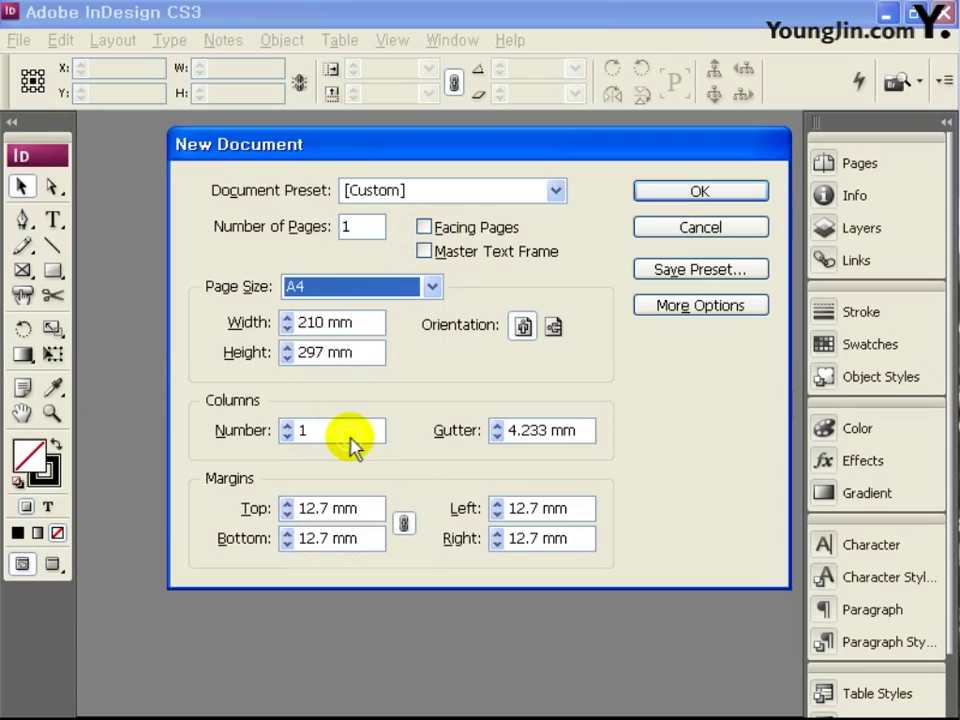
Unlink the margins, set top and bottom to 25.5 mm and left and right to 22 mm, and create the document.
click(403, 523)
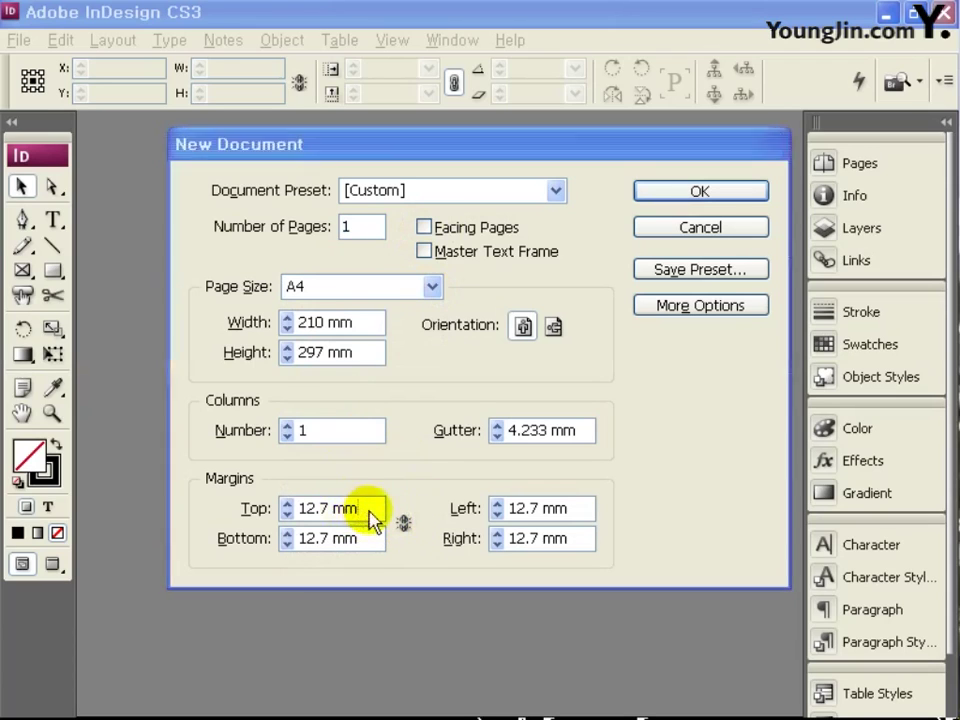
drag(369, 511, 292, 506)
text(25.5)
key(Tab)
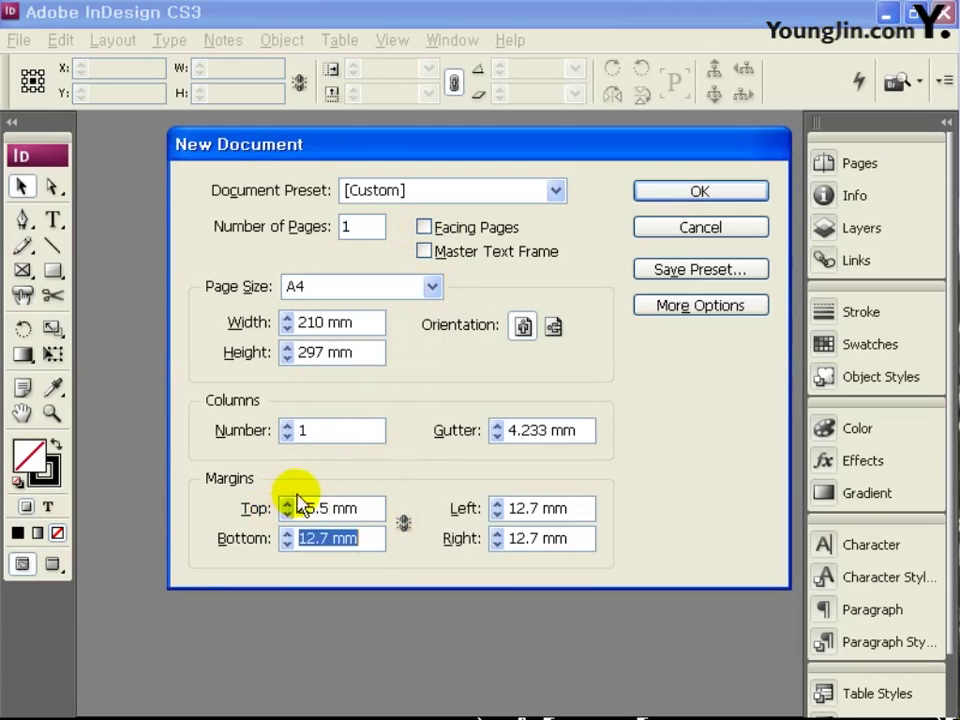
text(25.5)
key(Tab)
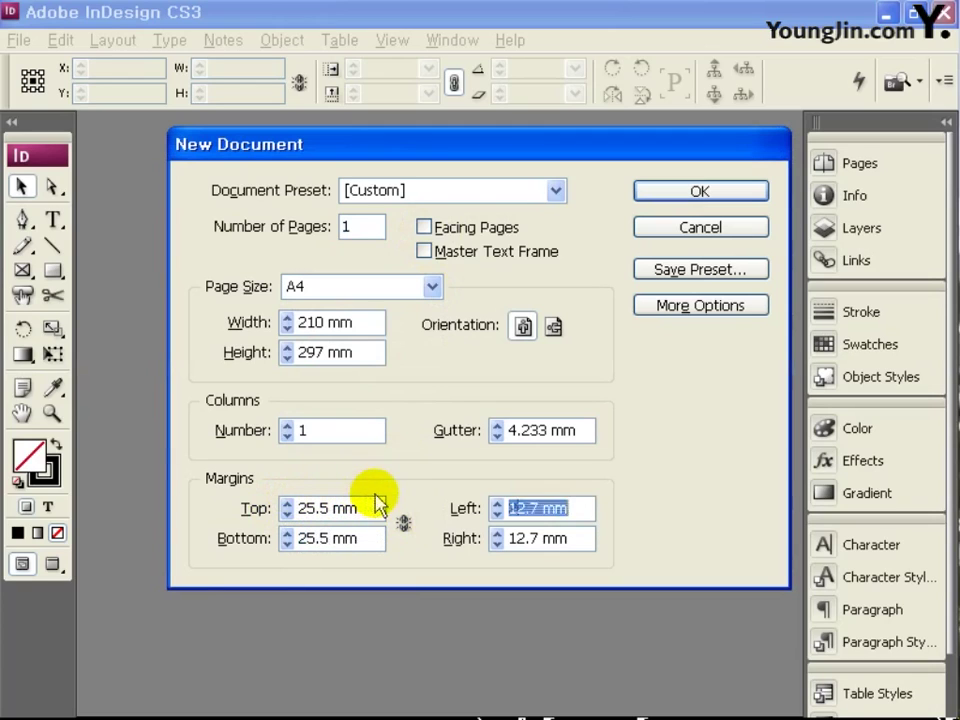
text(22)
key(Tab)
text(22)
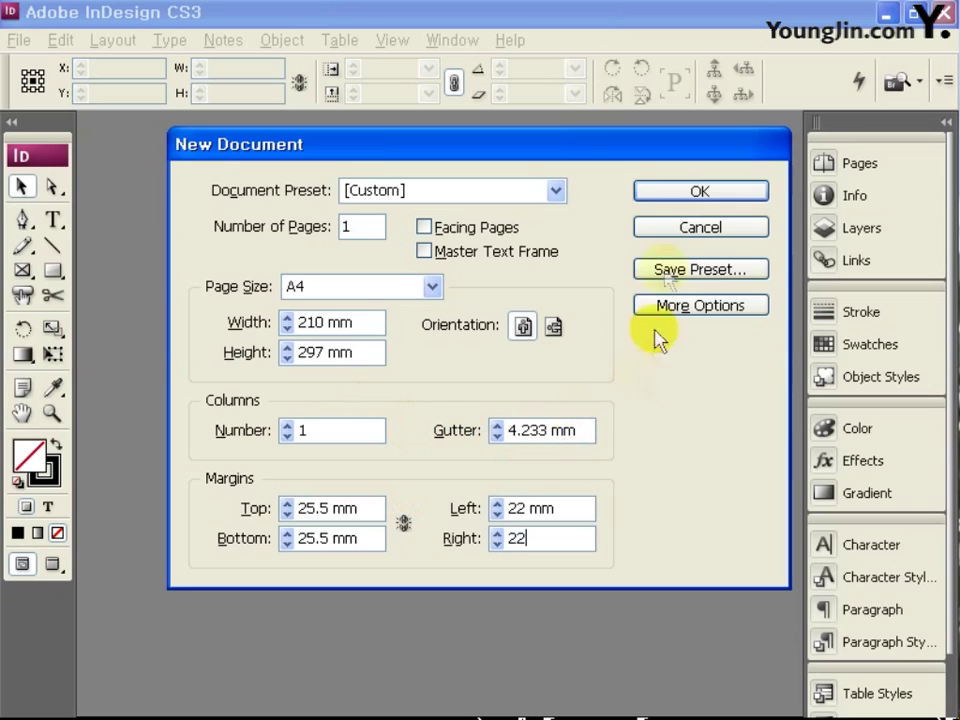
click(673, 198)
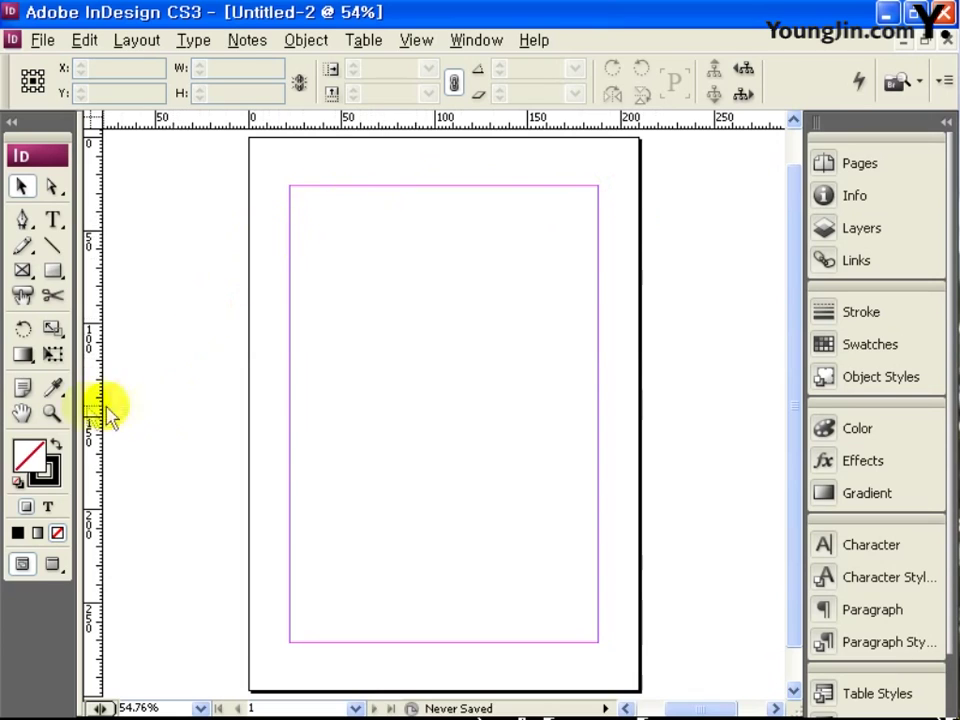
Move the ruler zero point to the upper-left corner of the page margins.
click(52, 413)
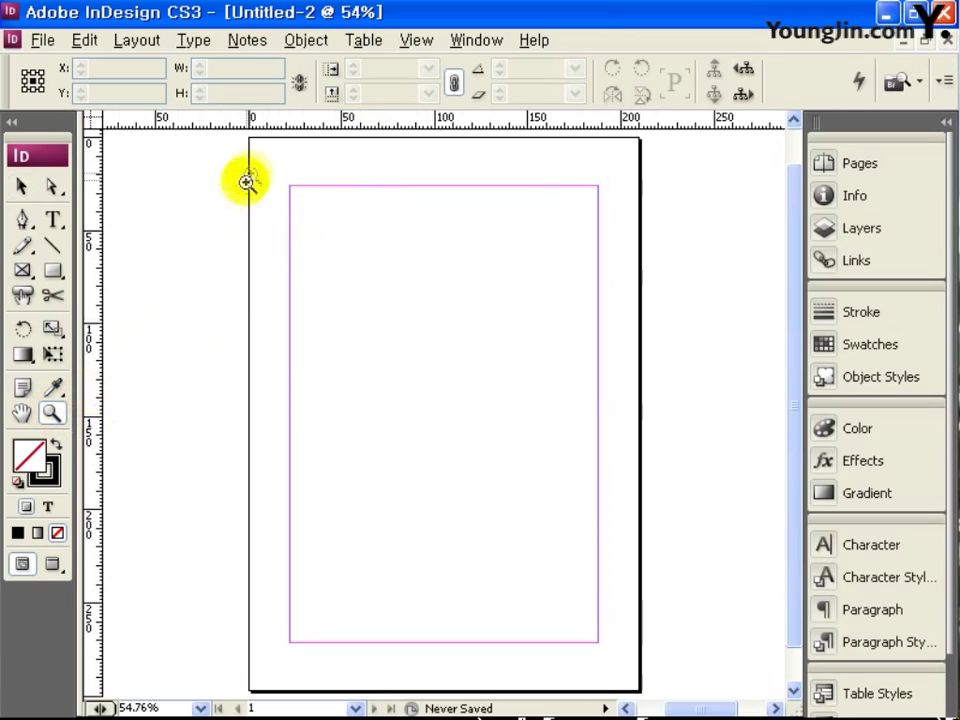
drag(258, 164, 322, 218)
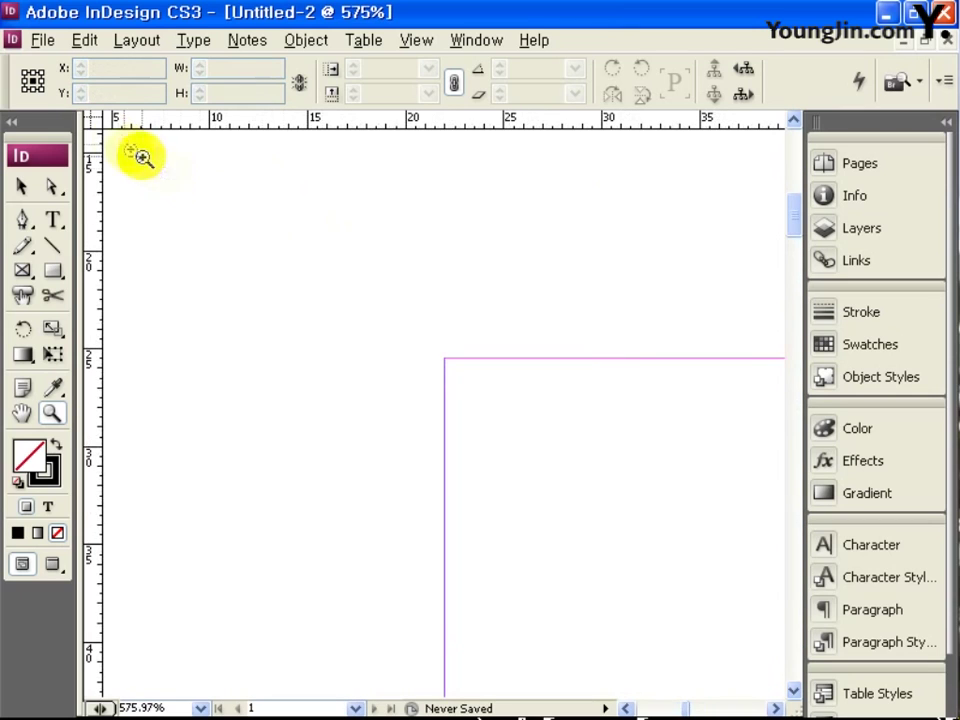
drag(95, 122, 444, 360)
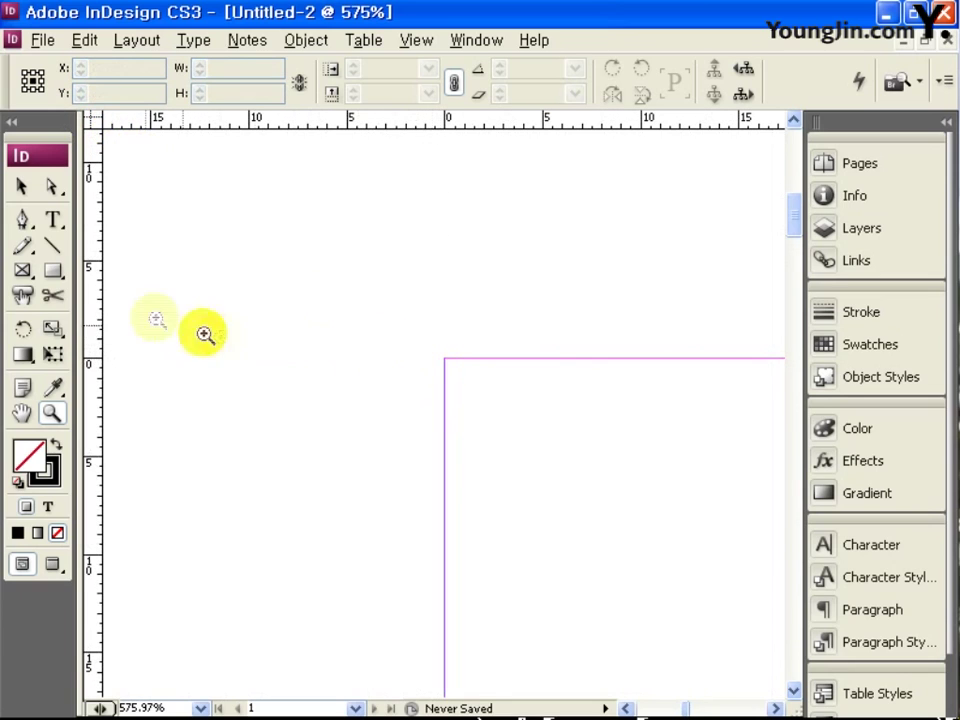
Place a vertical guide at X 3 mm and a horizontal guide at Y 3 mm inside the upper-left margin corner.
drag(97, 290, 443, 339)
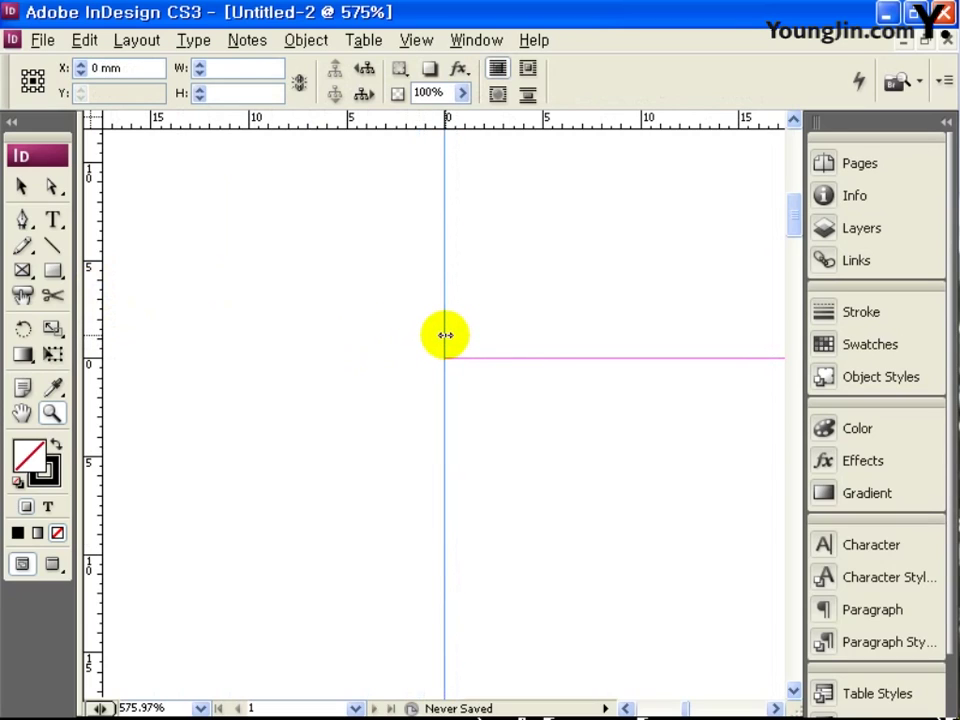
drag(445, 336, 503, 336)
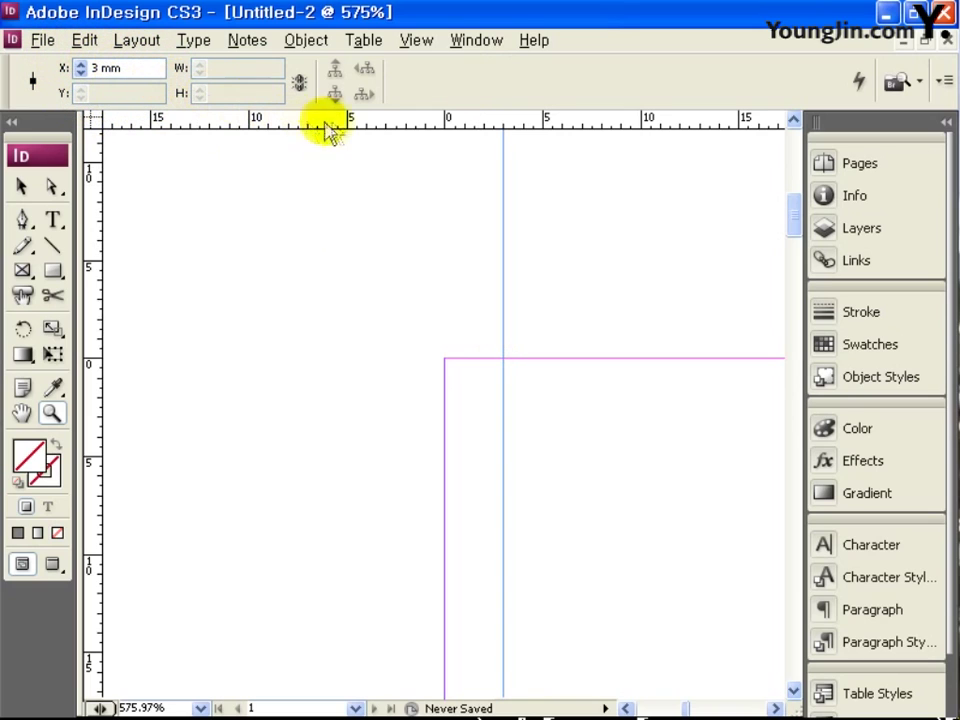
drag(370, 120, 364, 416)
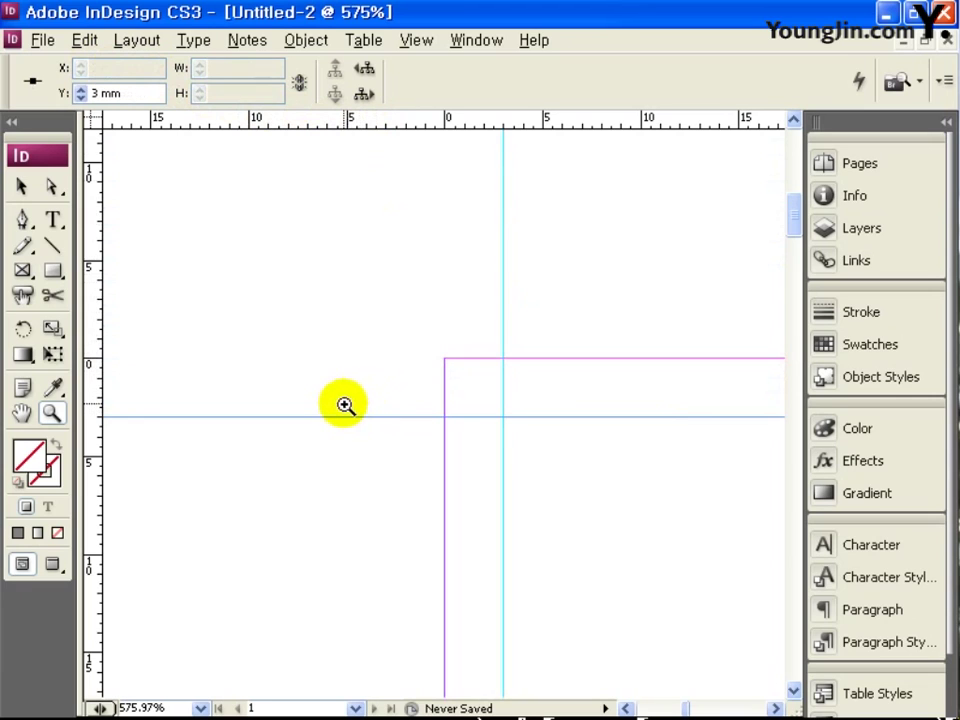
Place a vertical guide at X 163 mm and a horizontal guide at Y 243 mm inside the lower-right margin corner.
double_click(24, 418)
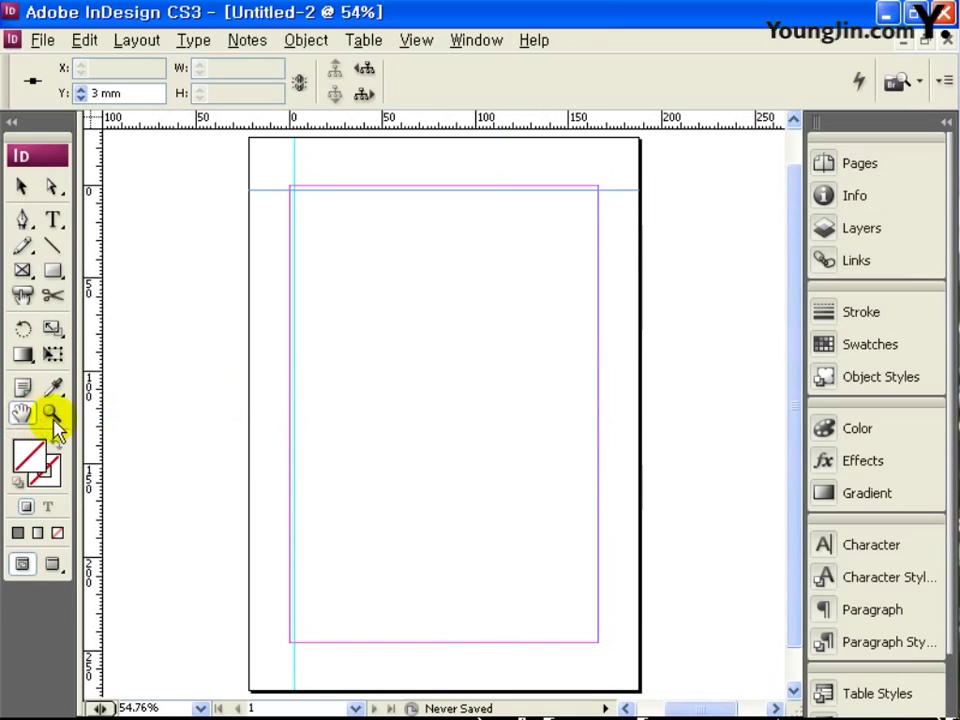
click(52, 415)
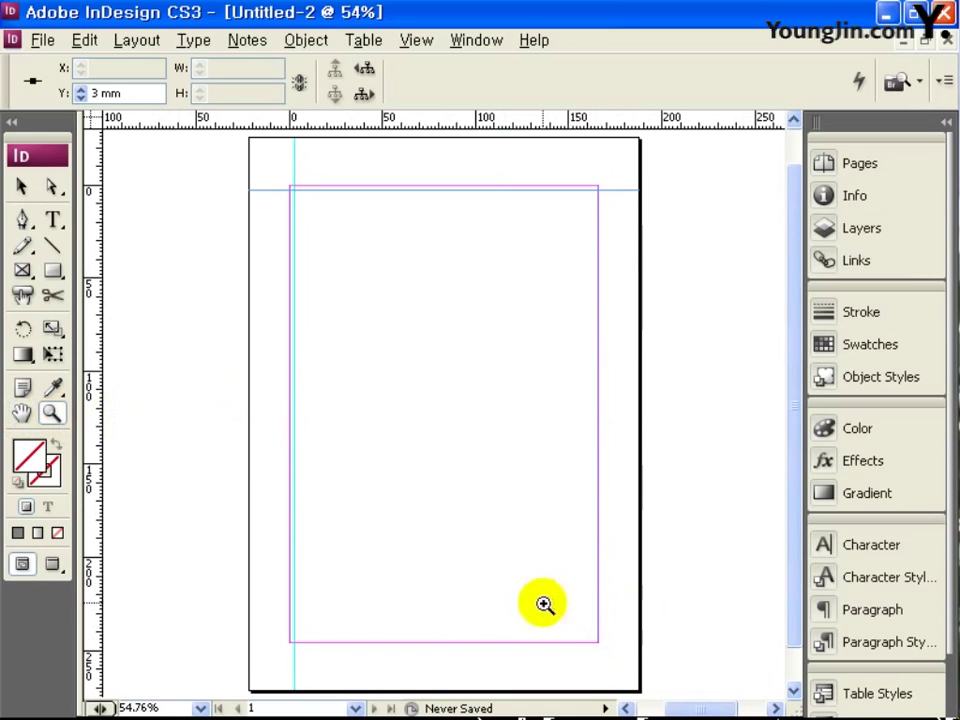
drag(552, 609, 621, 666)
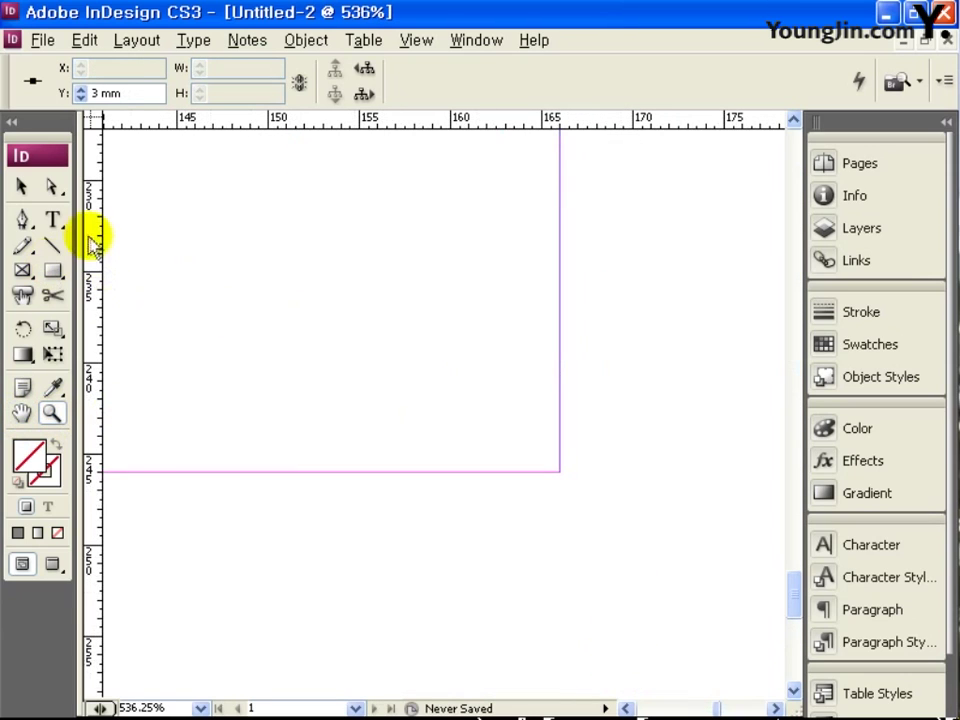
drag(93, 240, 505, 256)
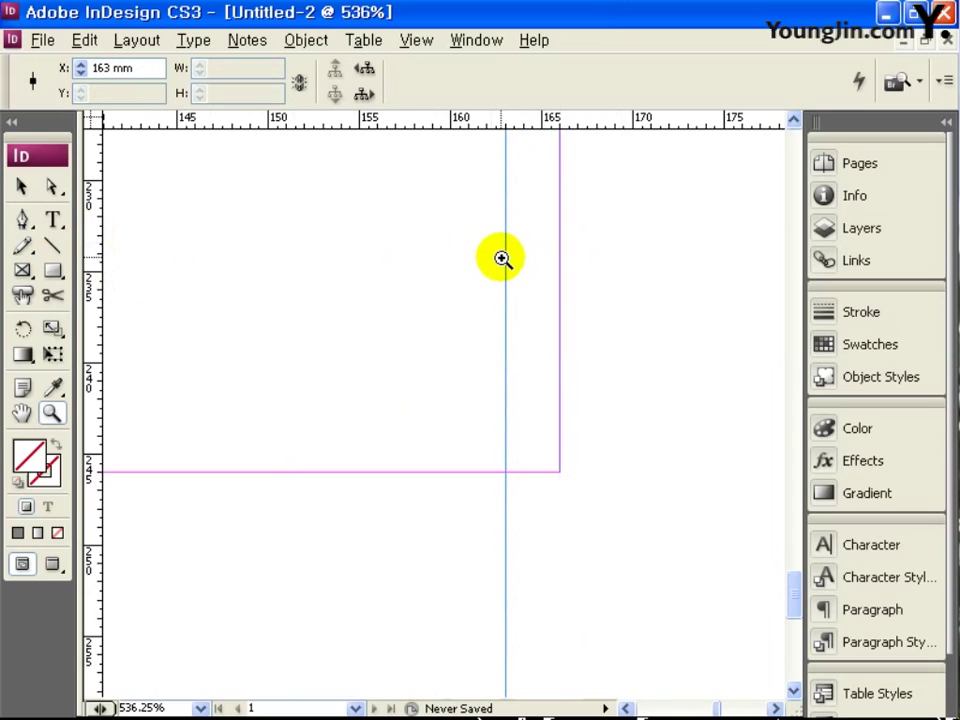
drag(488, 122, 496, 418)
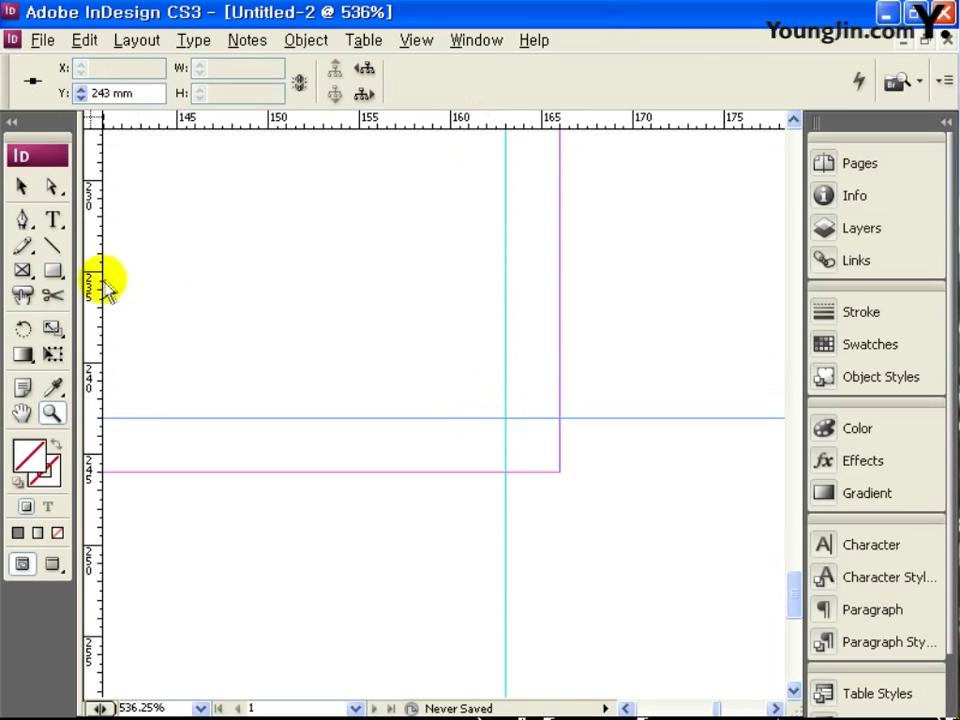
Draw a vertical line and a horizontal line, each 5 mm long, outside the upper-left margin corner beside the guides.
double_click(22, 413)
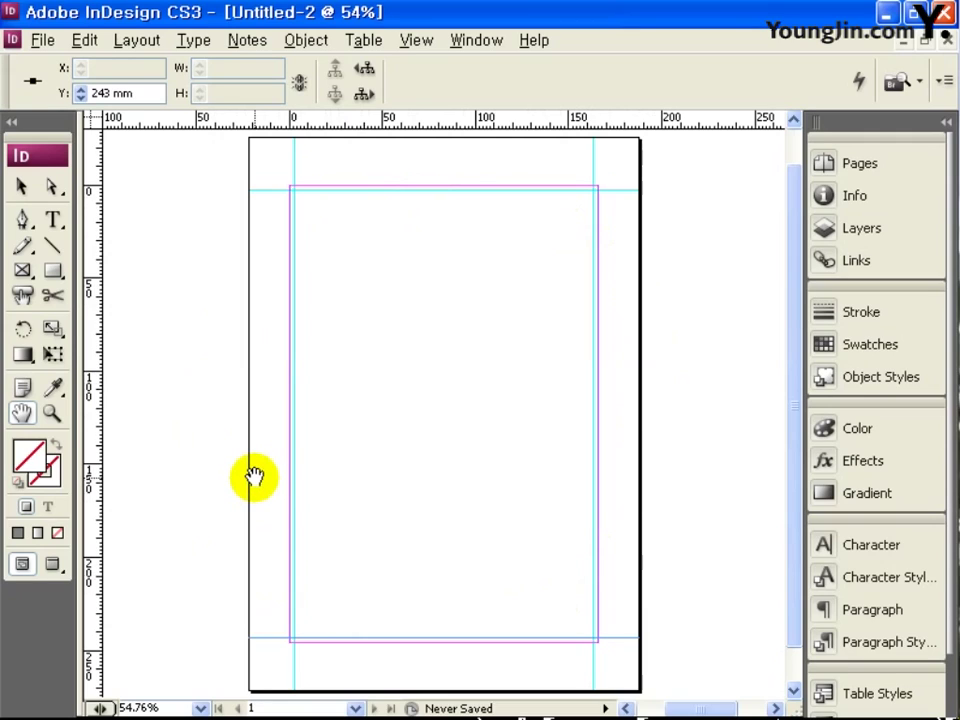
click(51, 418)
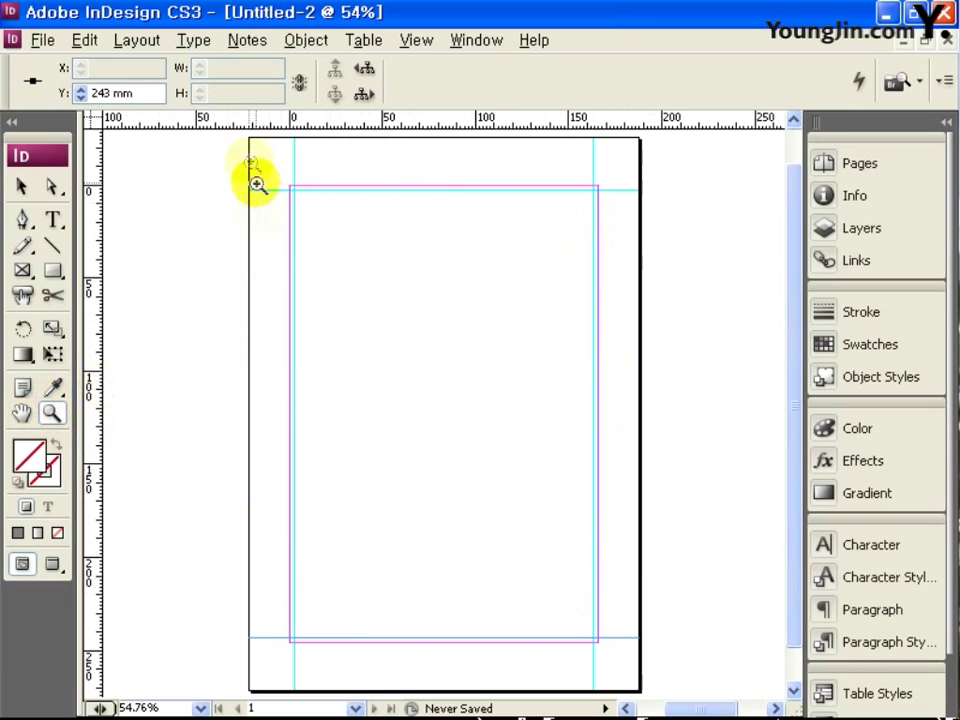
drag(250, 160, 310, 214)
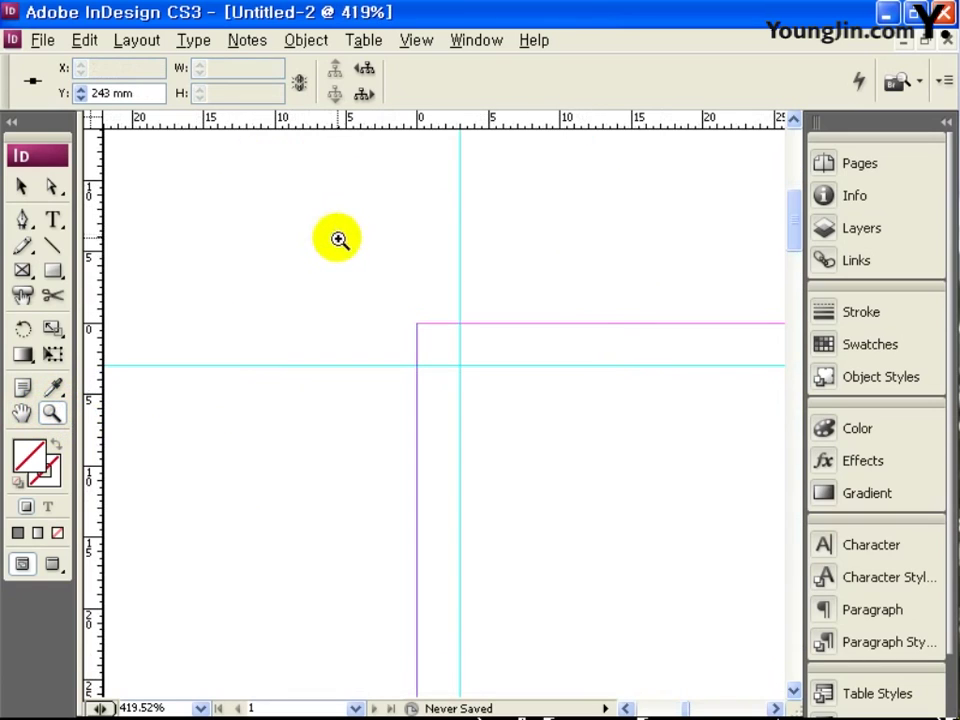
click(54, 246)
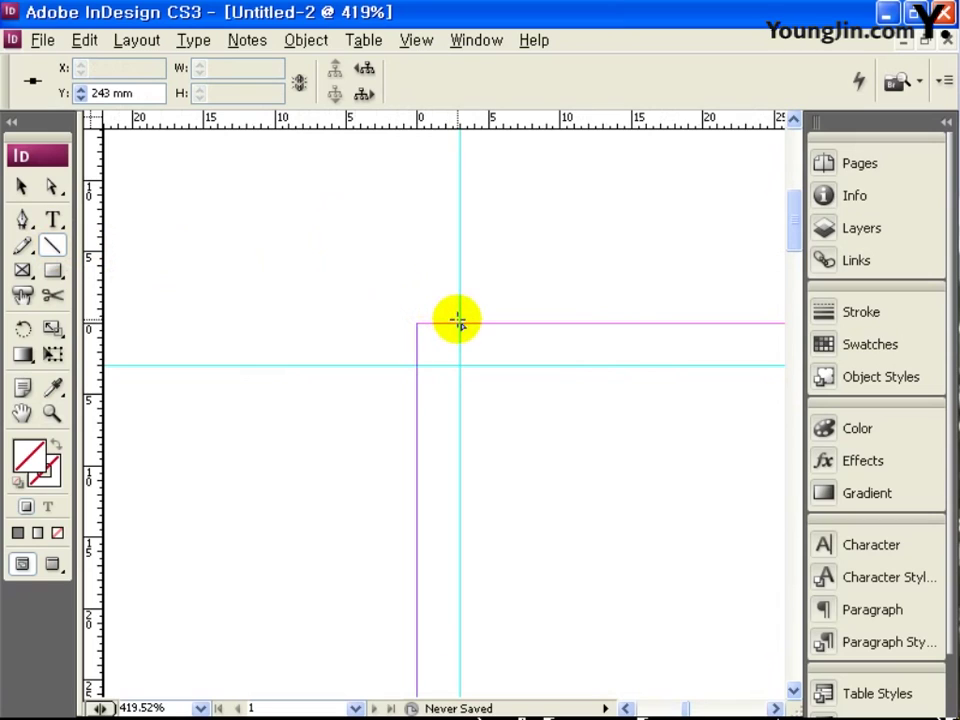
drag(456, 322, 454, 252)
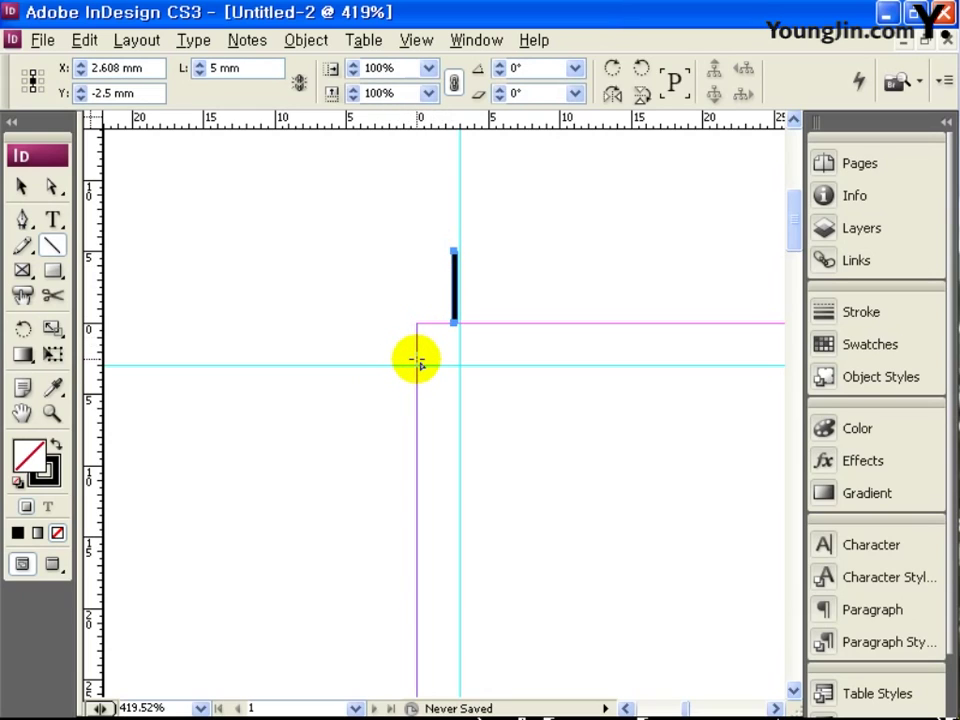
drag(416, 360, 338, 359)
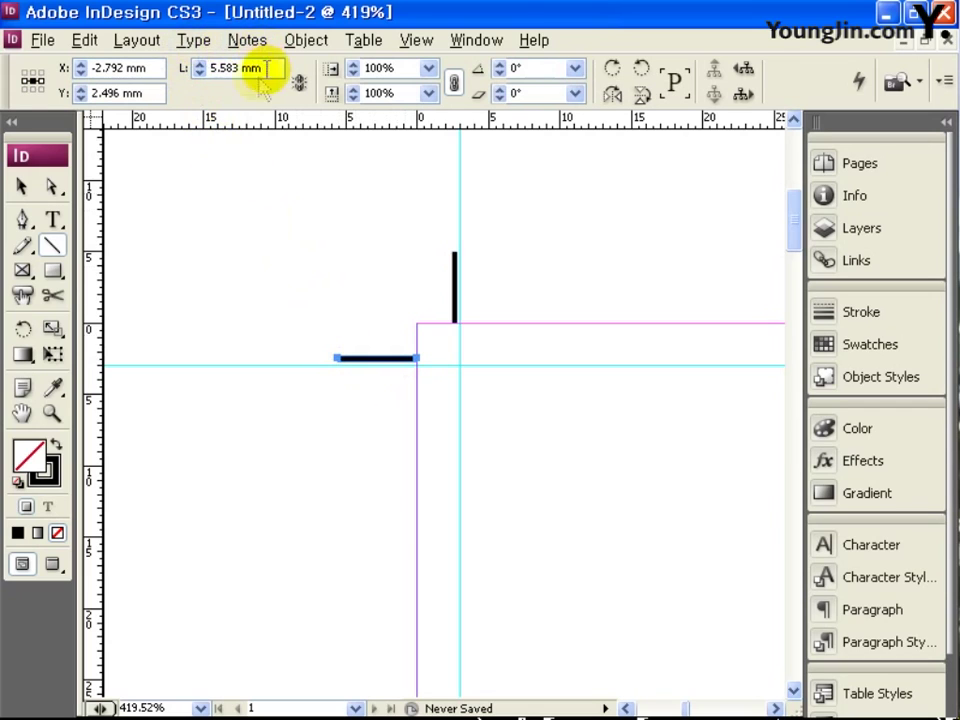
drag(266, 68, 204, 72)
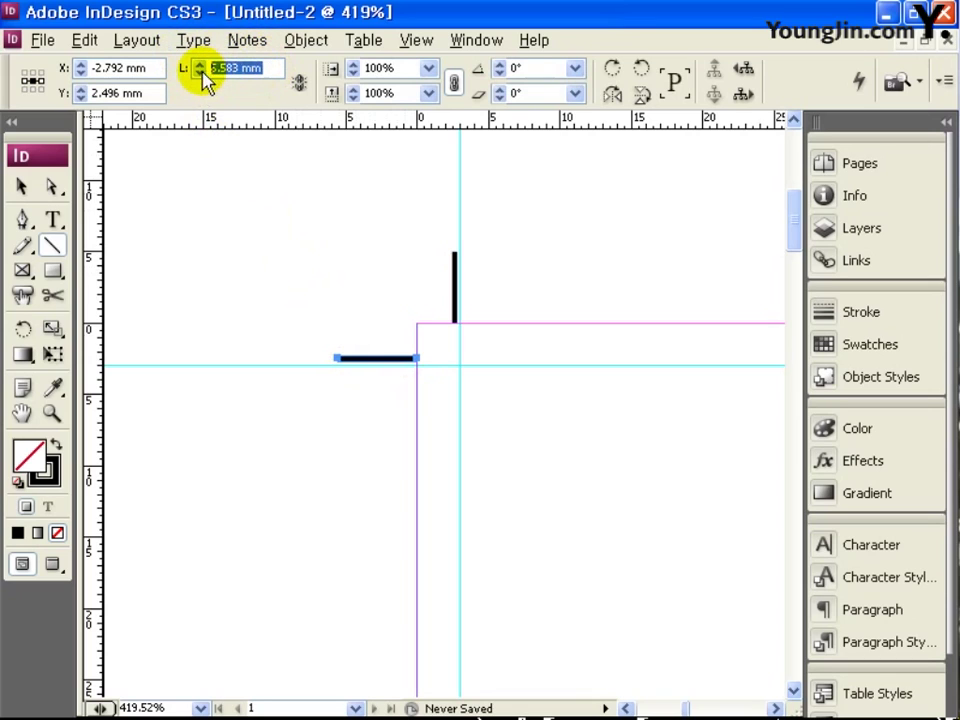
text(5)
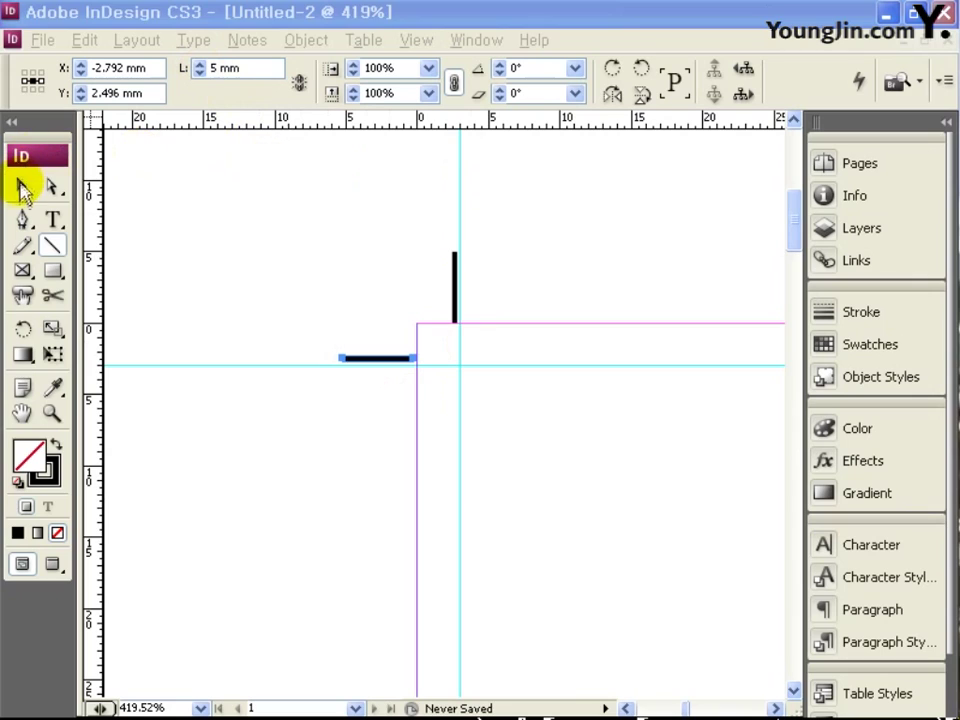
Move the vertical line to X 2.824 mm, Y -2.5 mm and the horizontal line to X -2.5 mm, Y 2.824 mm, against the guides.
click(23, 189)
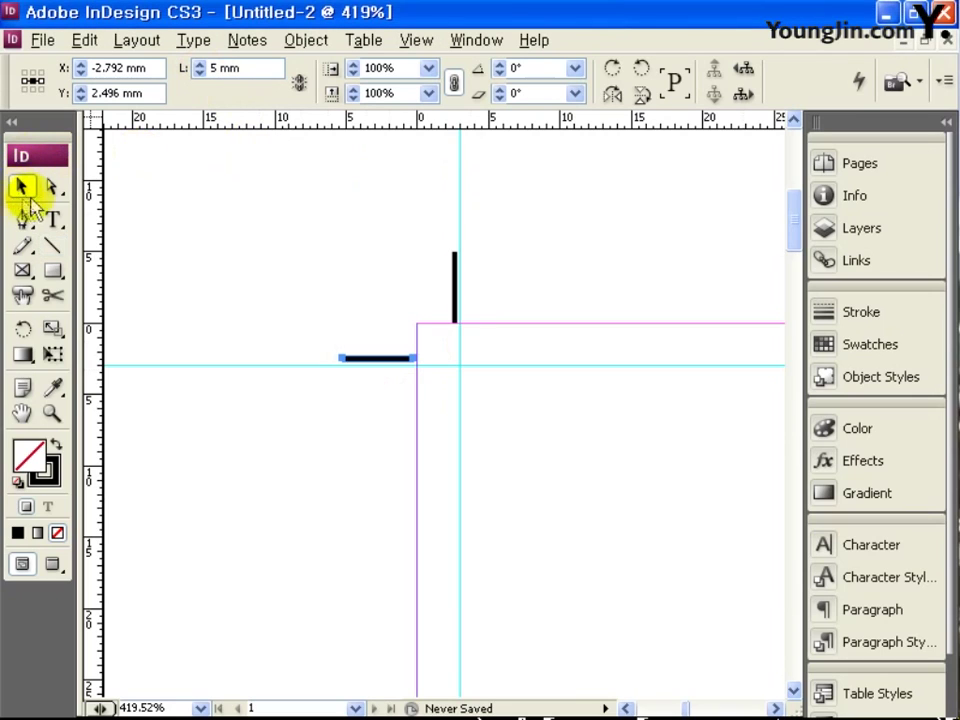
click(456, 318)
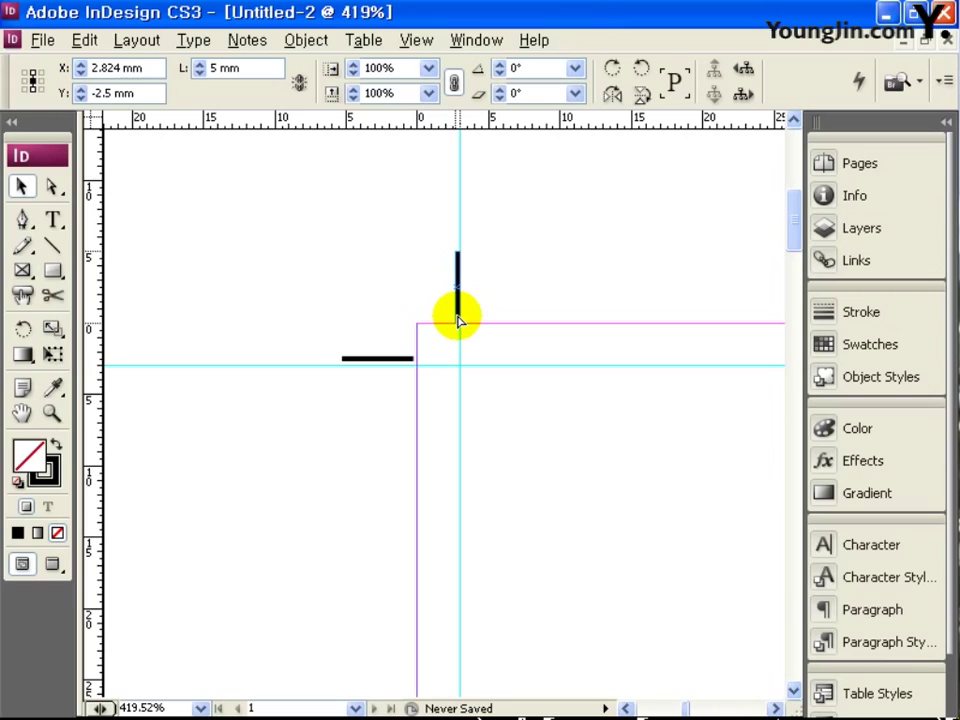
click(392, 363)
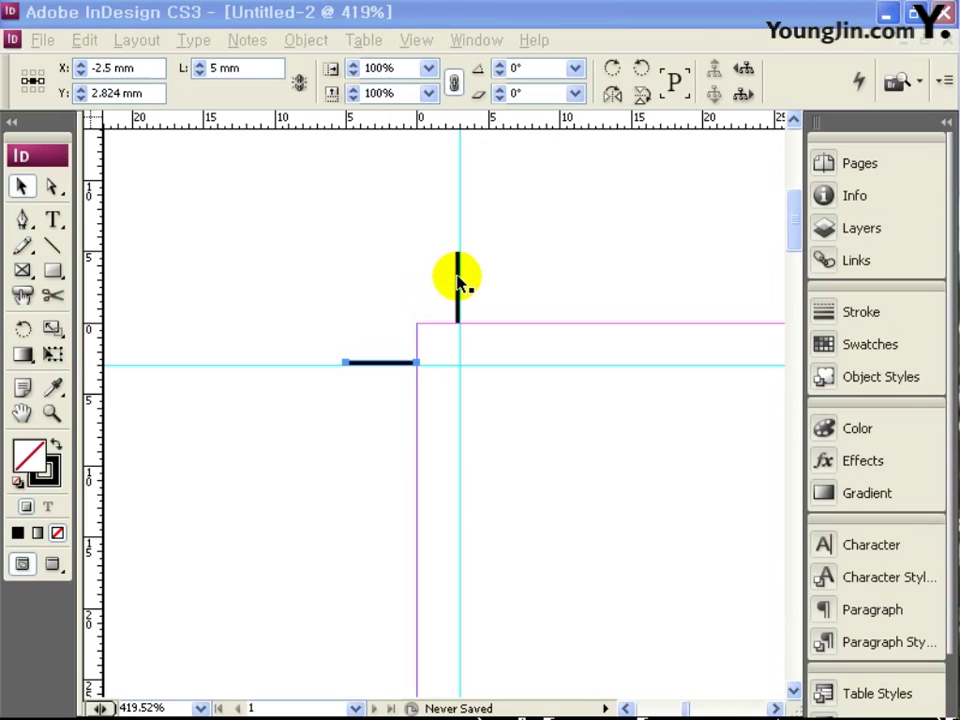
Copy both upper-left crop marks, paste them near the upper-right margin corner and rotate the pair 90° clockwise.
shift+click(458, 285)
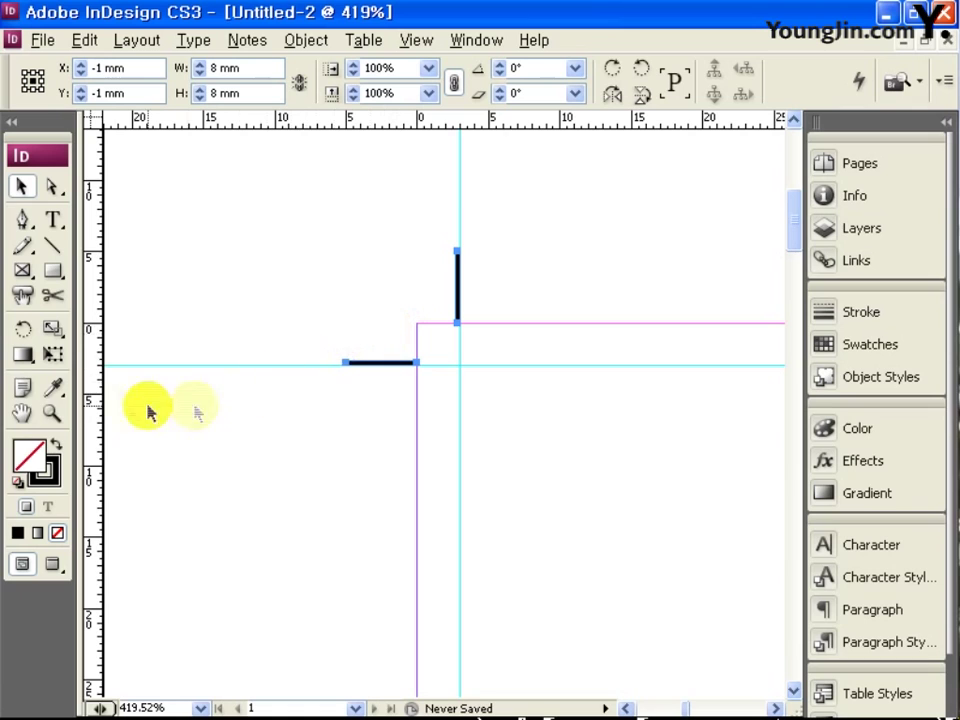
double_click(20, 413)
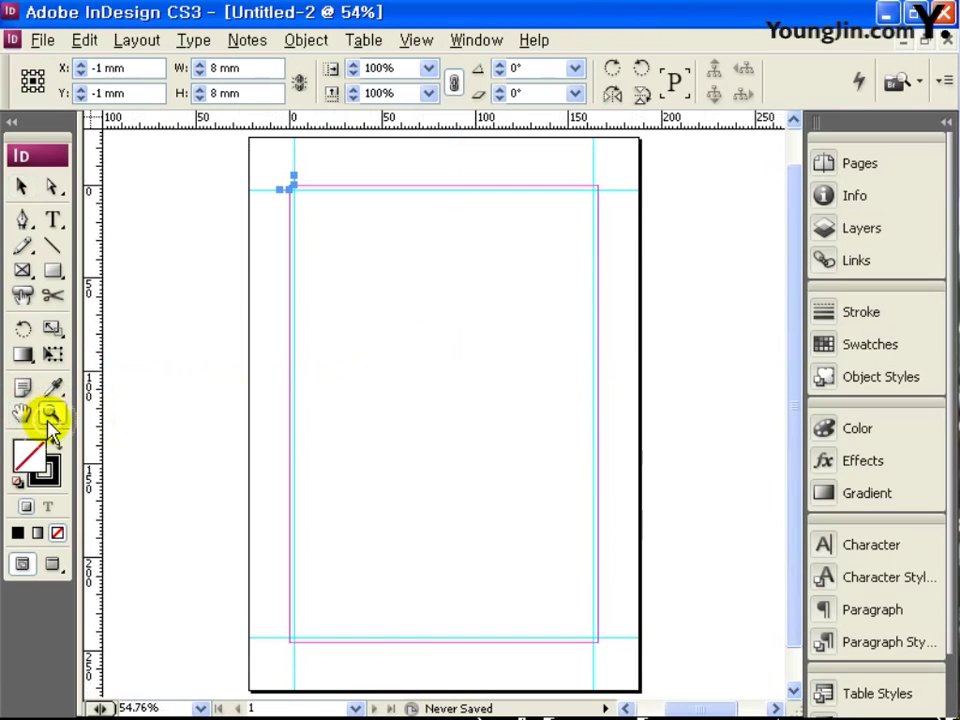
click(52, 413)
drag(559, 167, 625, 220)
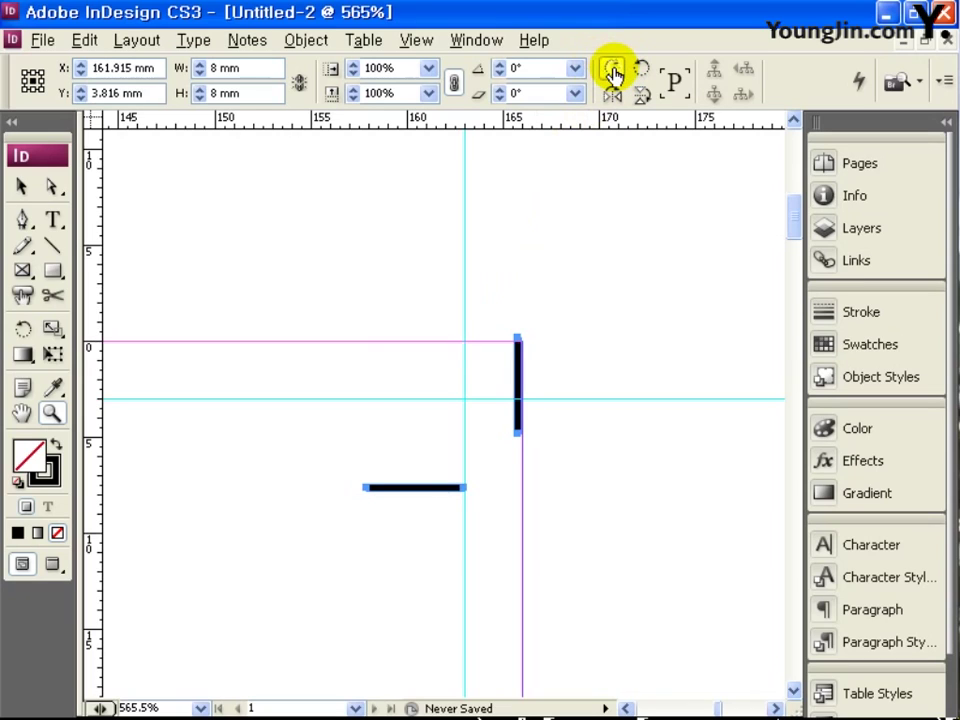
click(614, 73)
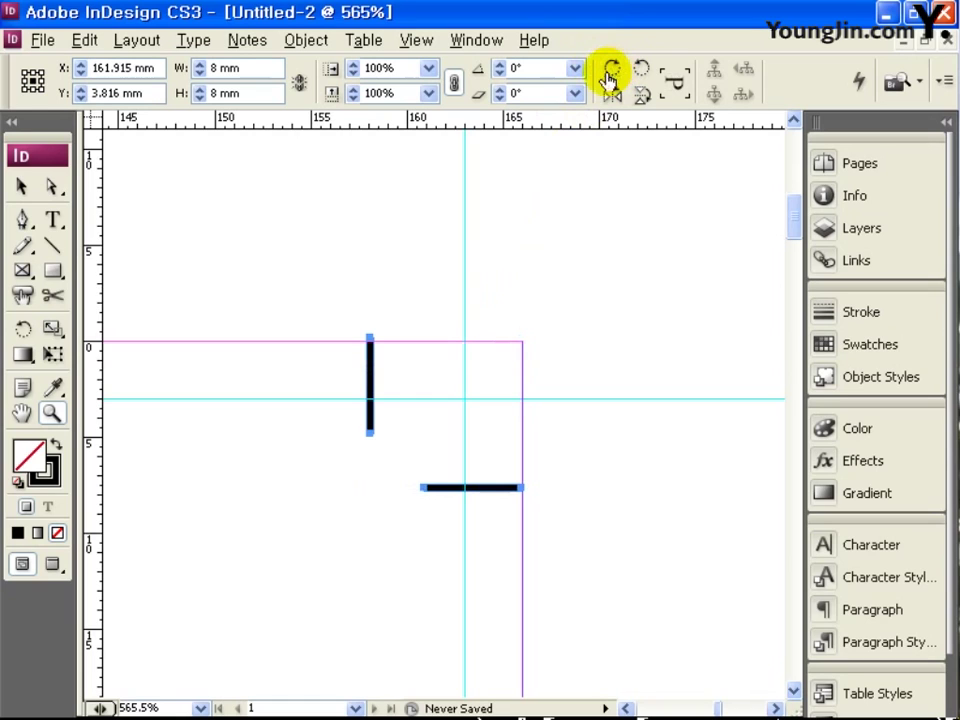
Move the pasted vertical line to X 163.176 mm, Y -2.5 mm and the horizontal line to X 168.5 mm, Y 2.824 mm.
click(24, 188)
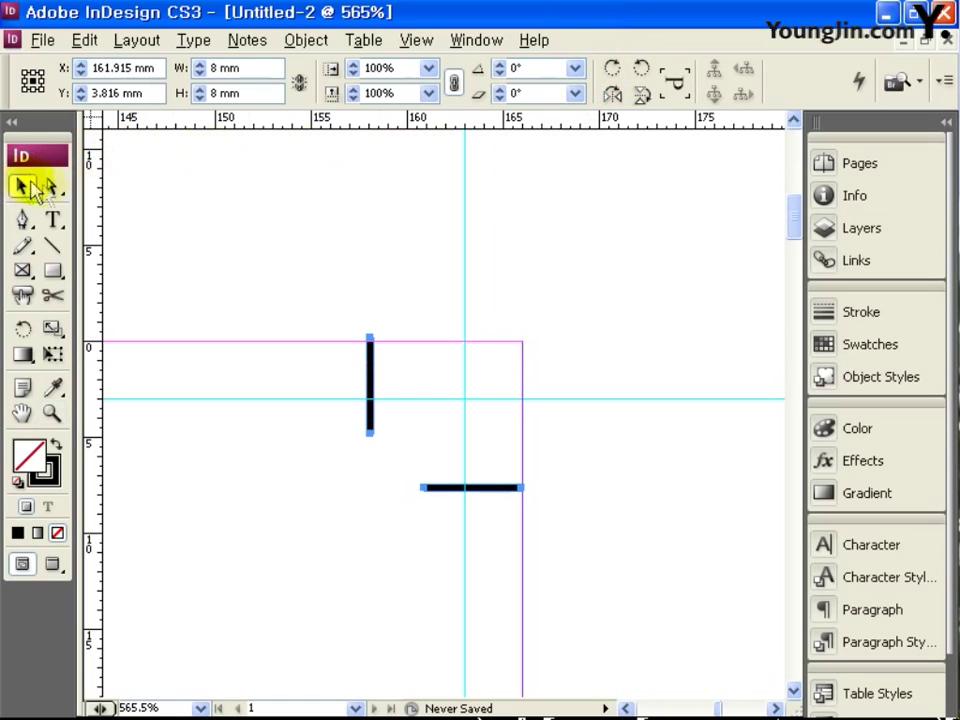
click(381, 305)
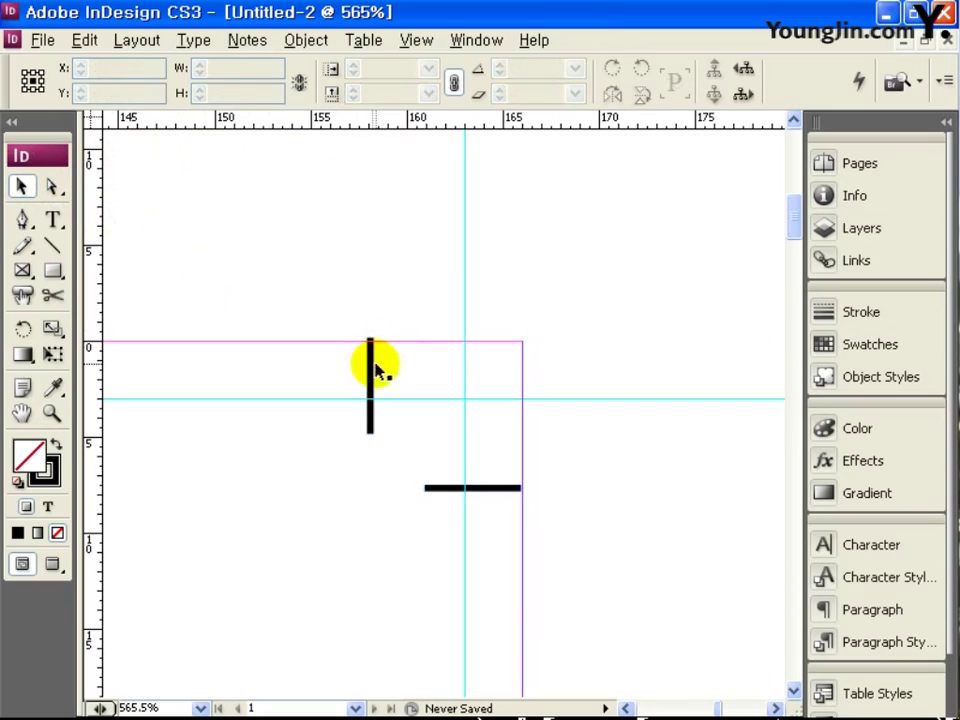
drag(372, 370, 467, 270)
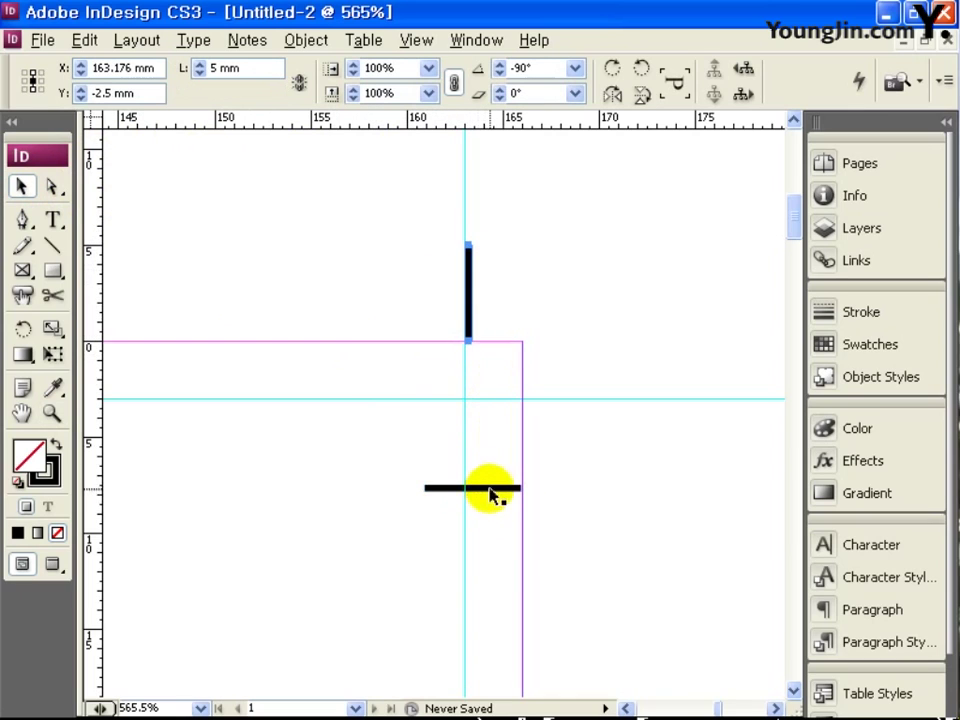
drag(491, 491, 590, 400)
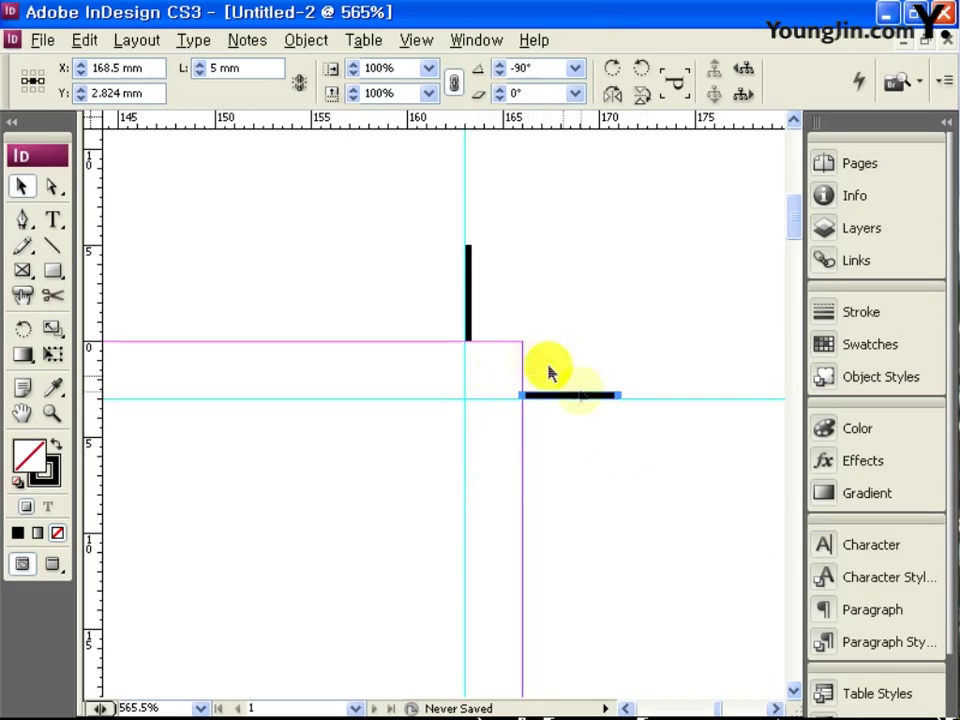
Copy both upper-right crop marks, paste them near the lower-right margin corner and rotate the pair 90° clockwise.
shift+click(469, 318)
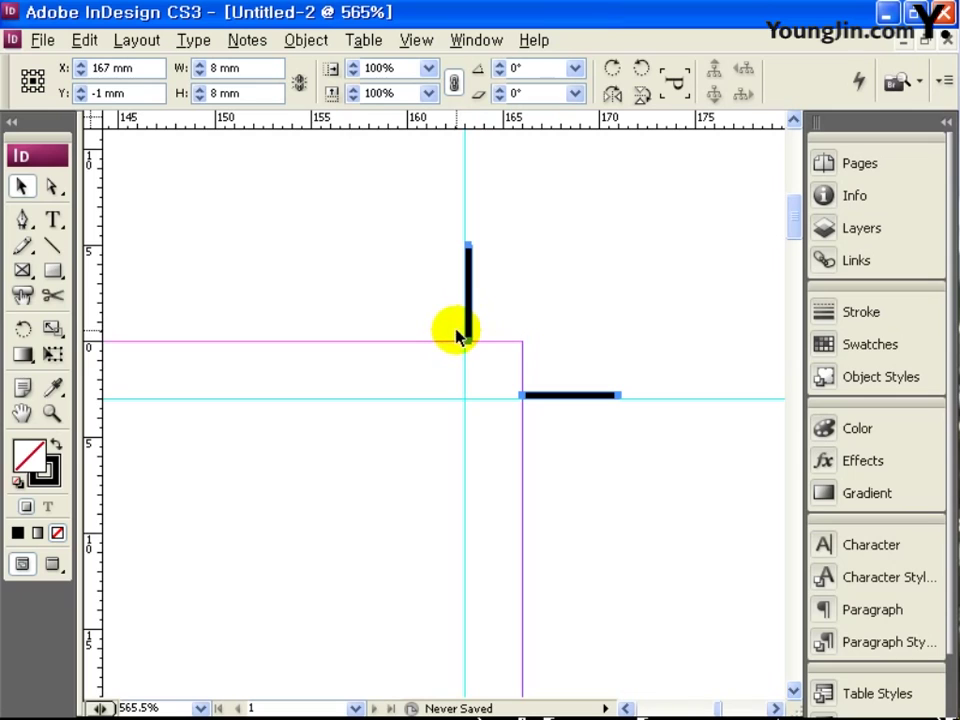
double_click(22, 414)
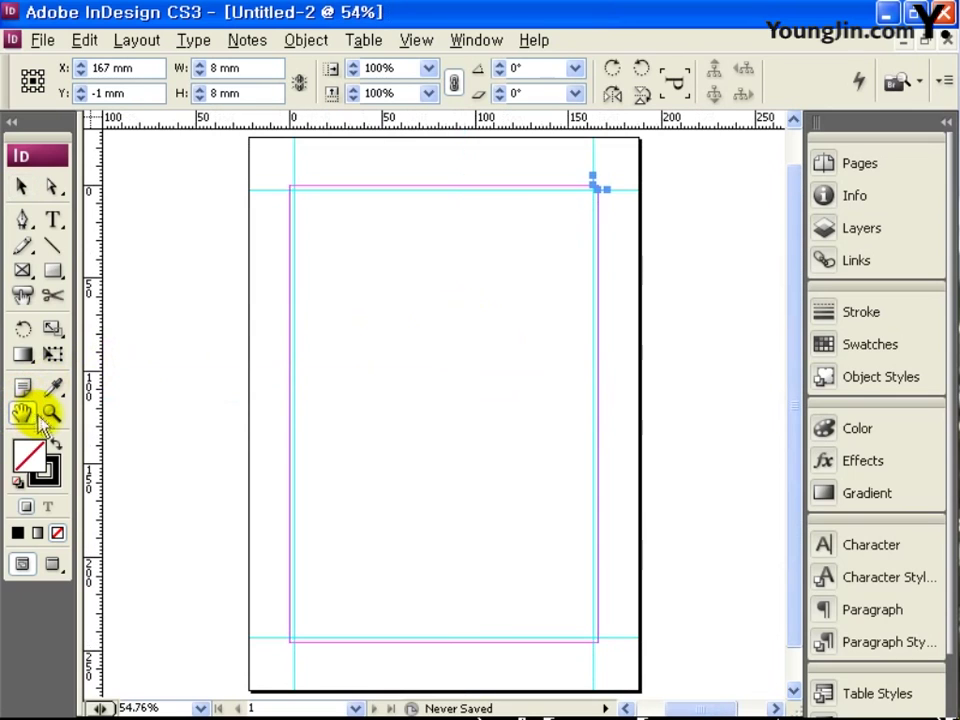
click(52, 418)
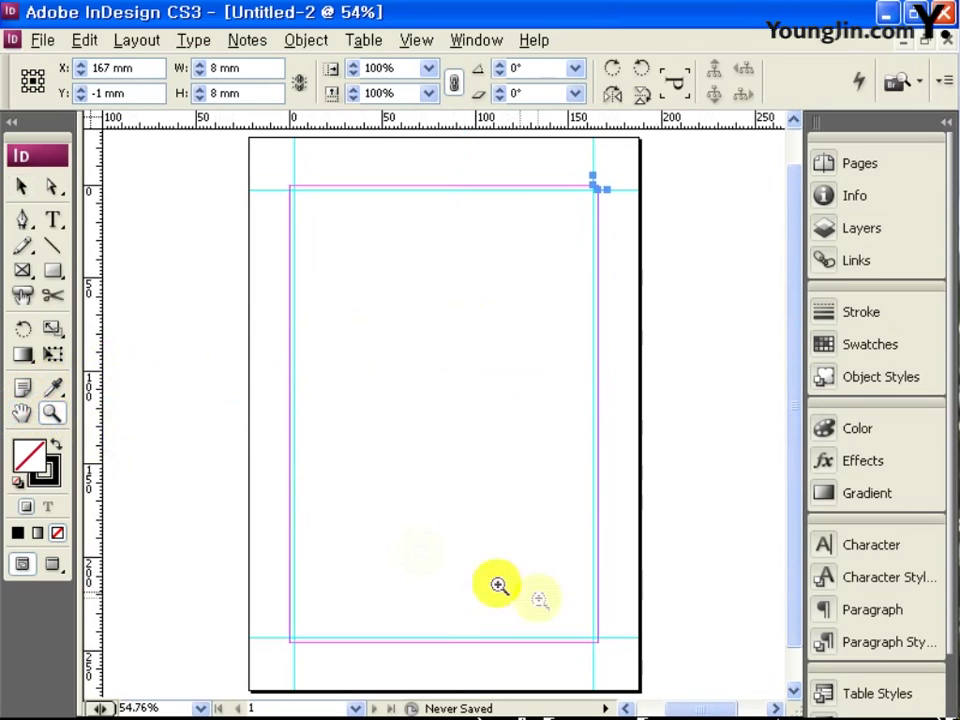
drag(559, 597, 626, 664)
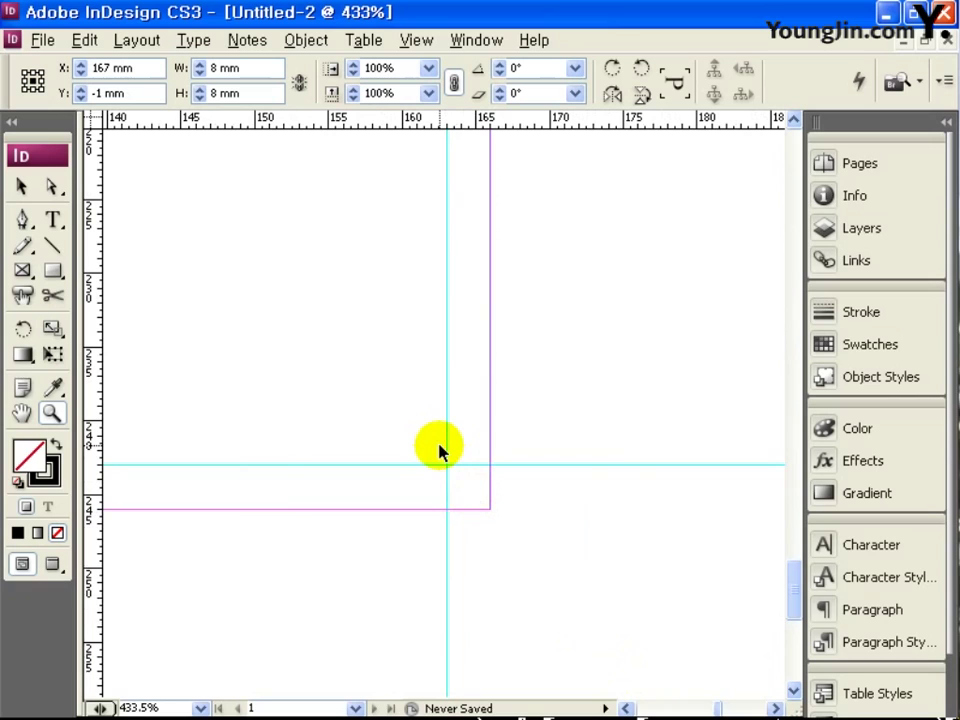
key(ctrl+v)
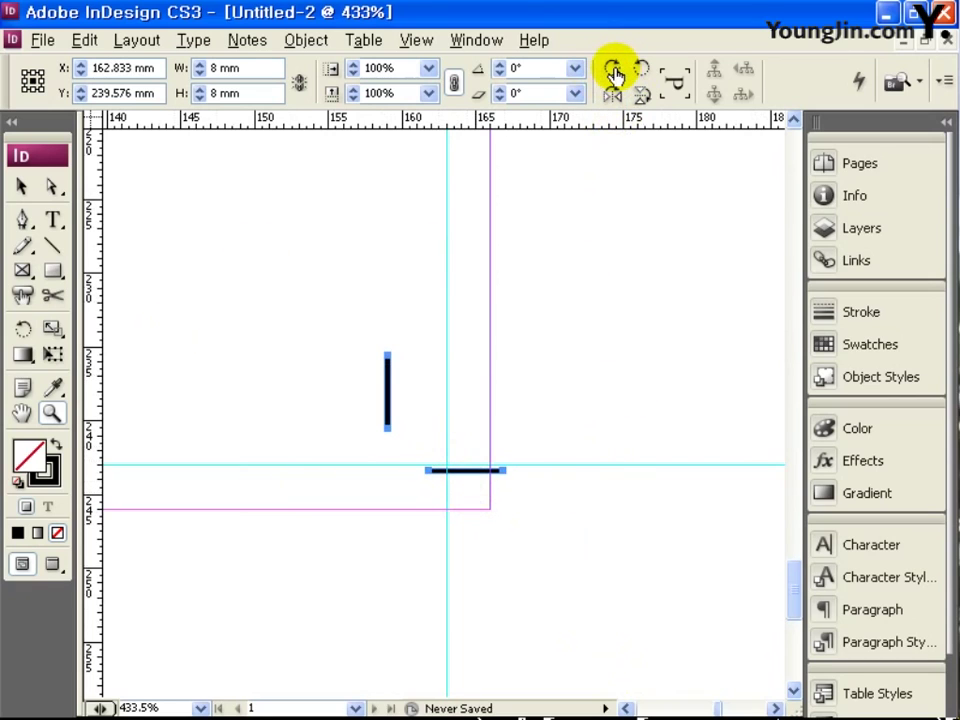
click(613, 71)
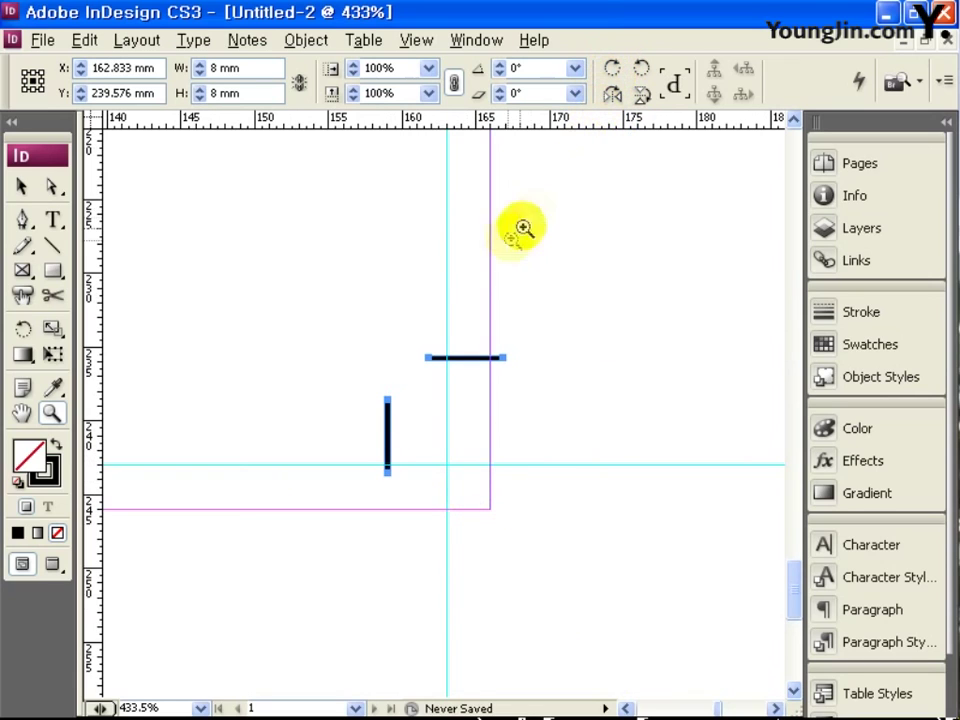
Move the pasted vertical line below the lower-right margin corner against the guide, and the horizontal line to X 168.5 mm, Y 243.176 mm.
click(22, 188)
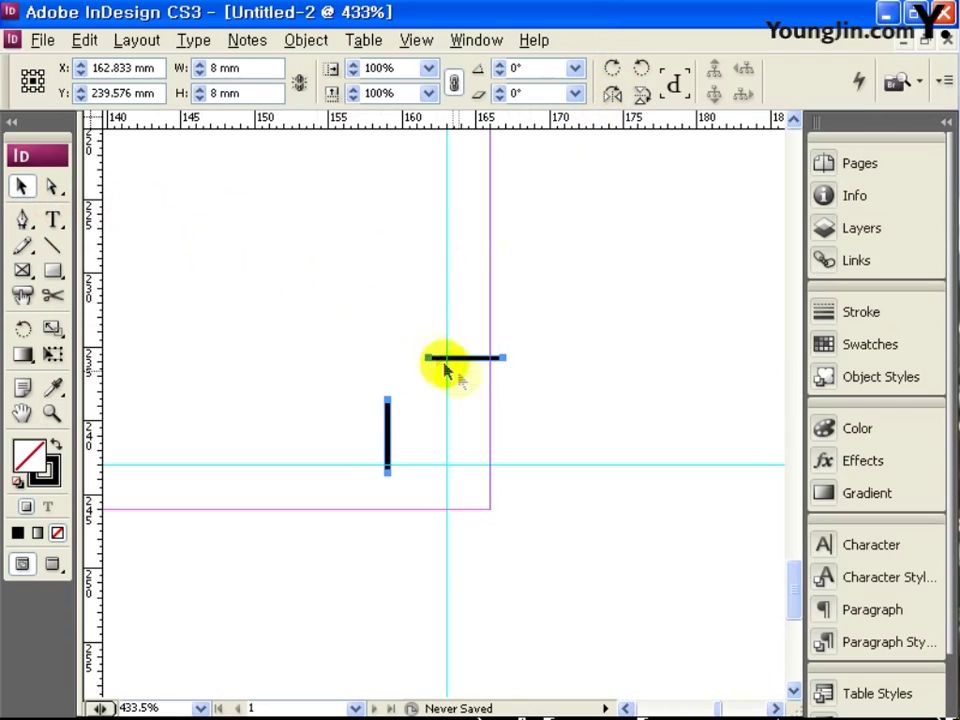
click(480, 373)
click(388, 418)
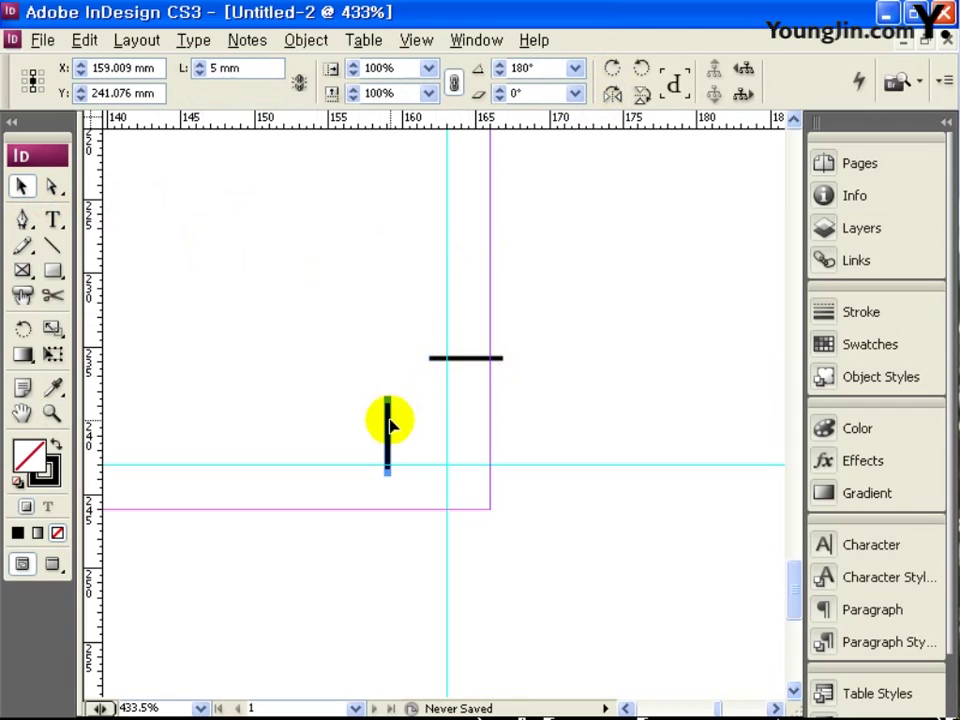
drag(388, 418, 455, 537)
drag(470, 360, 536, 469)
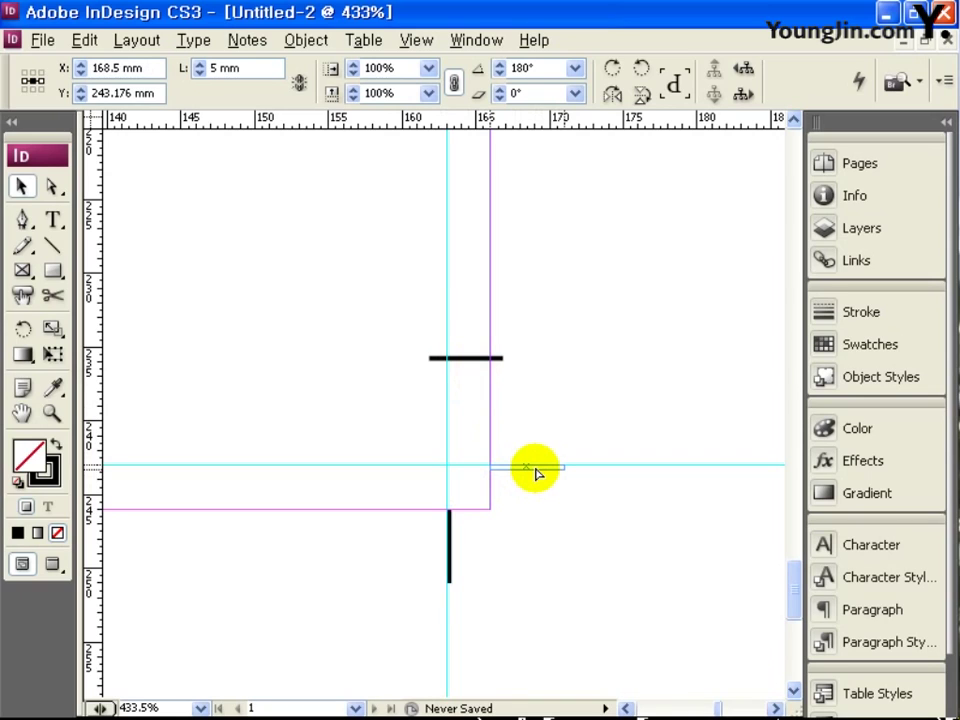
drag(536, 472, 536, 472)
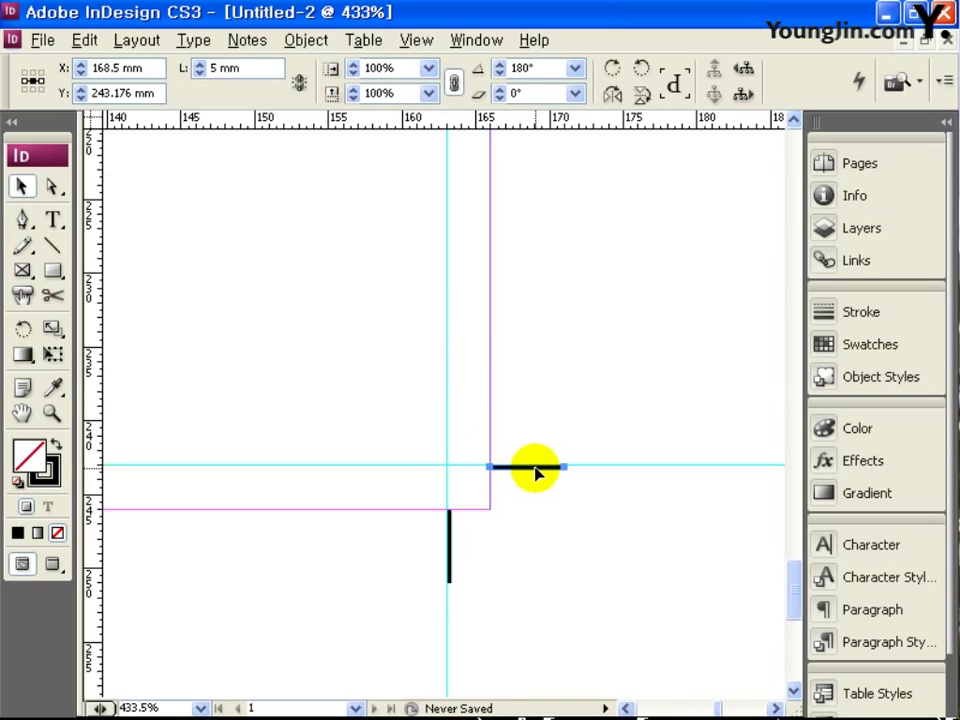
Copy the lower-right crop marks to the lower-left margin corner, rotated 90° clockwise and set outside the margins against the guides.
shift+click(450, 540)
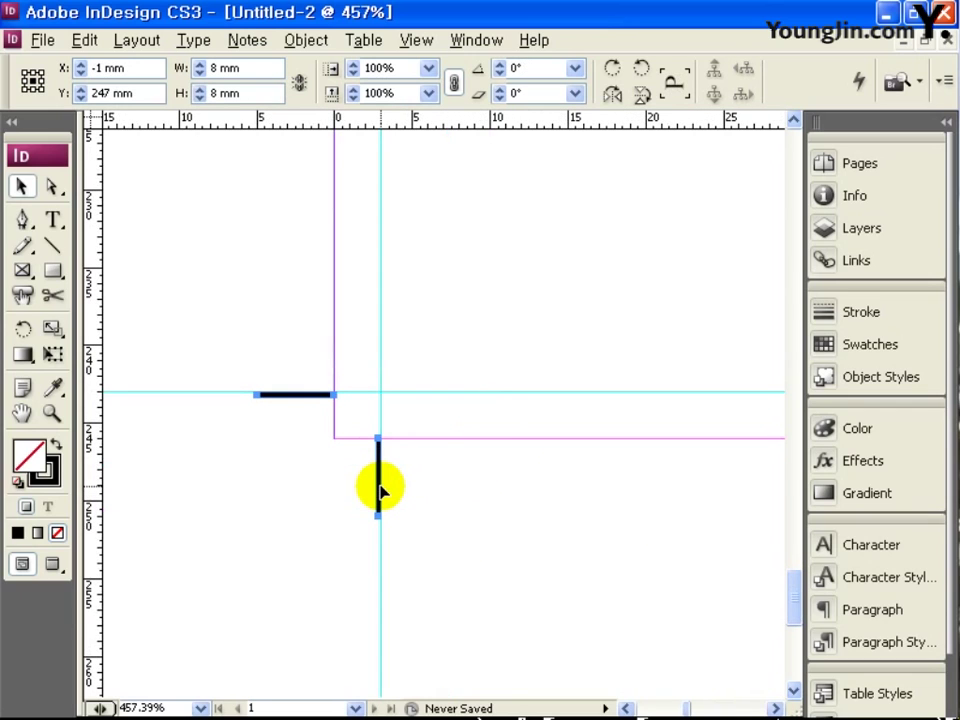
double_click(22, 413)
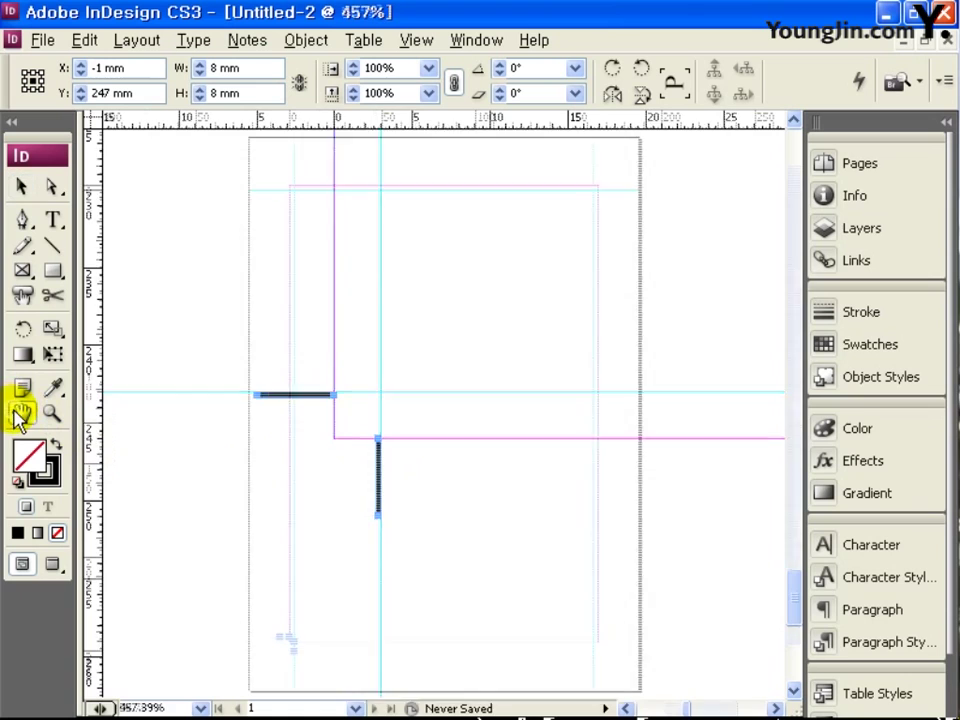
Place the apple poster image 01 on the page, starting at the upper-left margin corner.
click(42, 45)
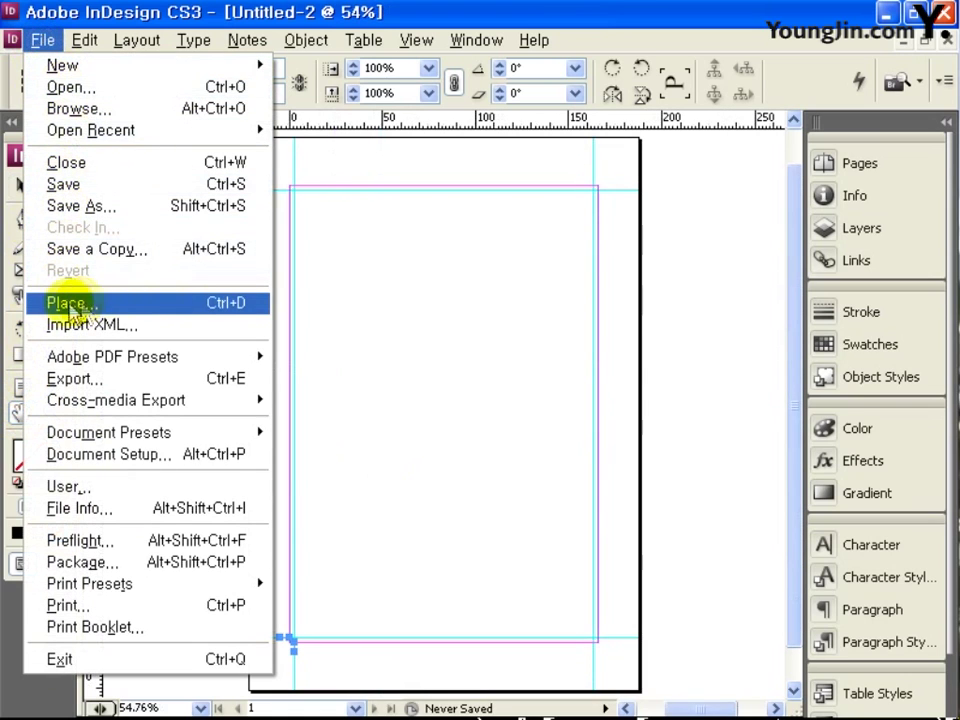
click(210, 306)
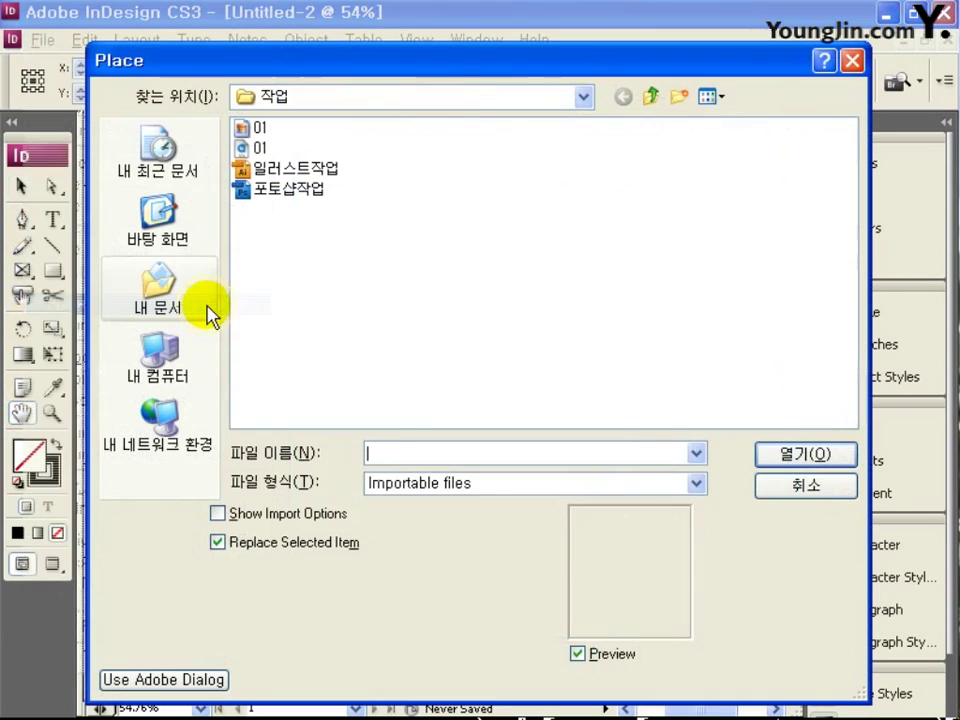
click(248, 127)
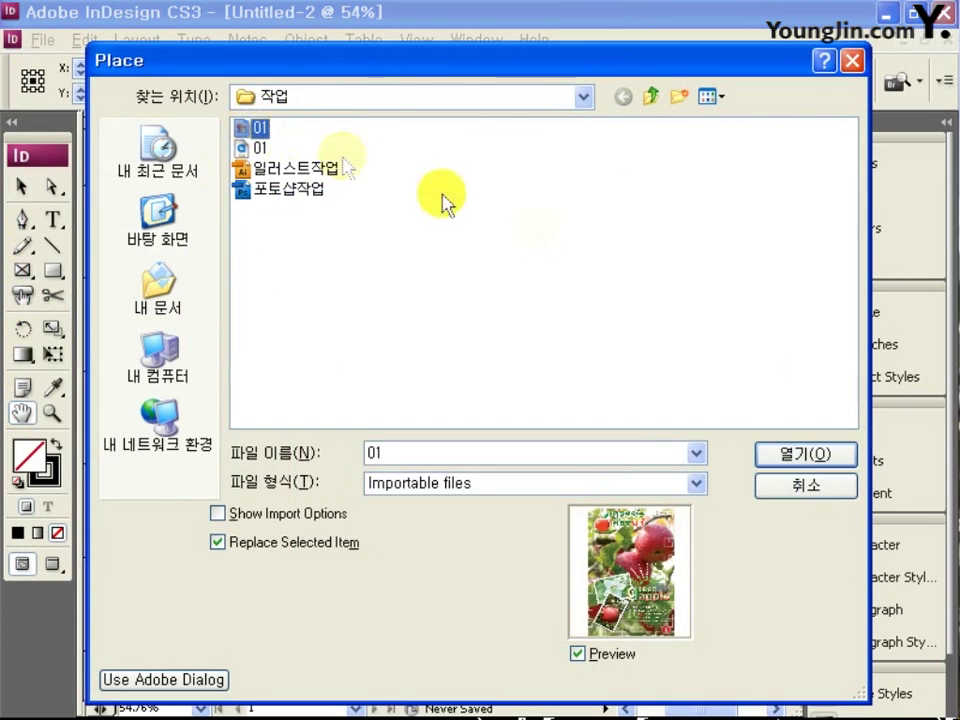
click(782, 462)
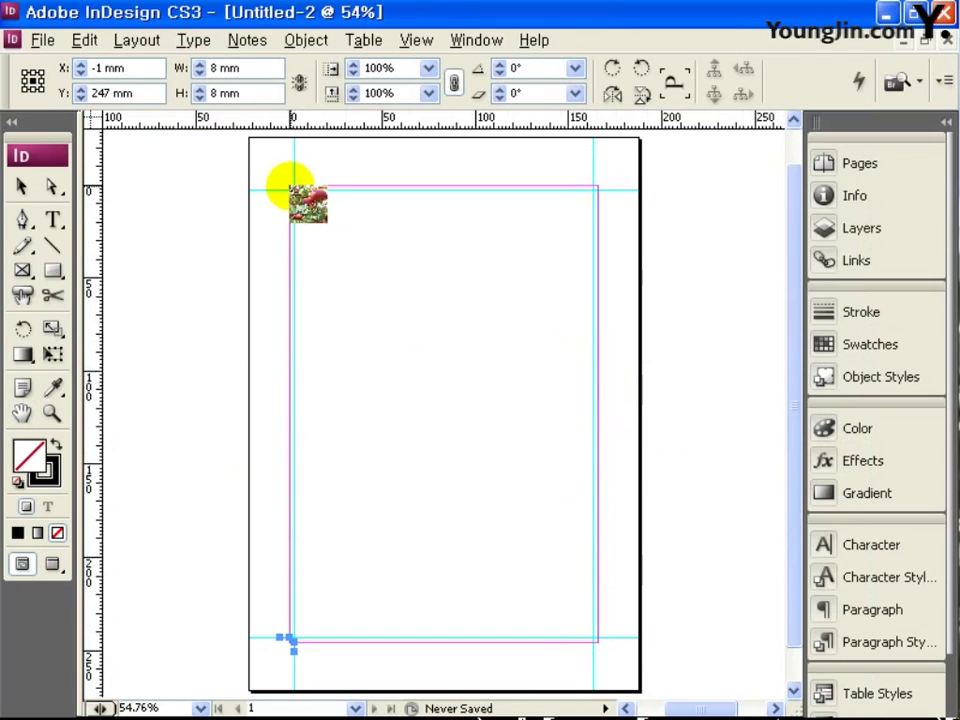
click(290, 188)
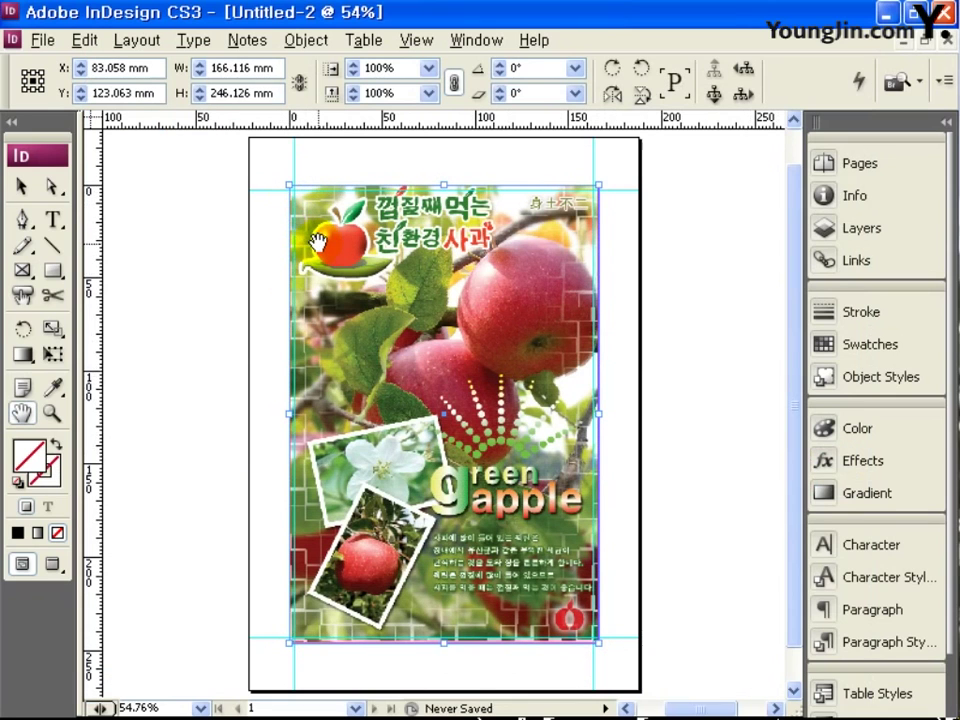
Set the placed image frame's width to 166 mm and its height to 246 mm.
click(19, 186)
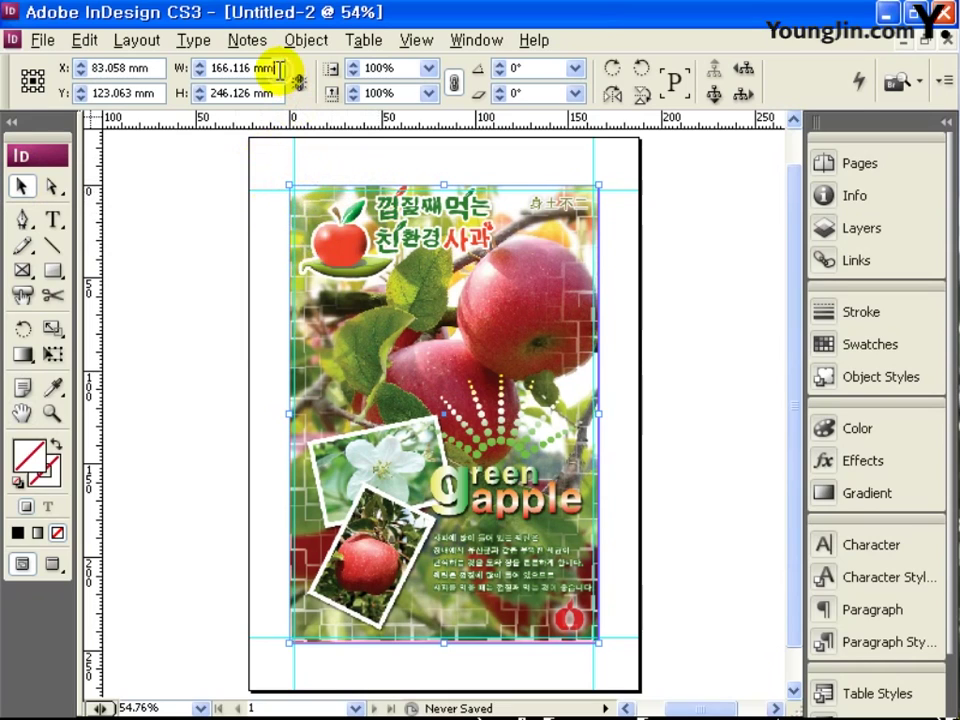
drag(279, 68, 201, 68)
text(166)
key(Tab)
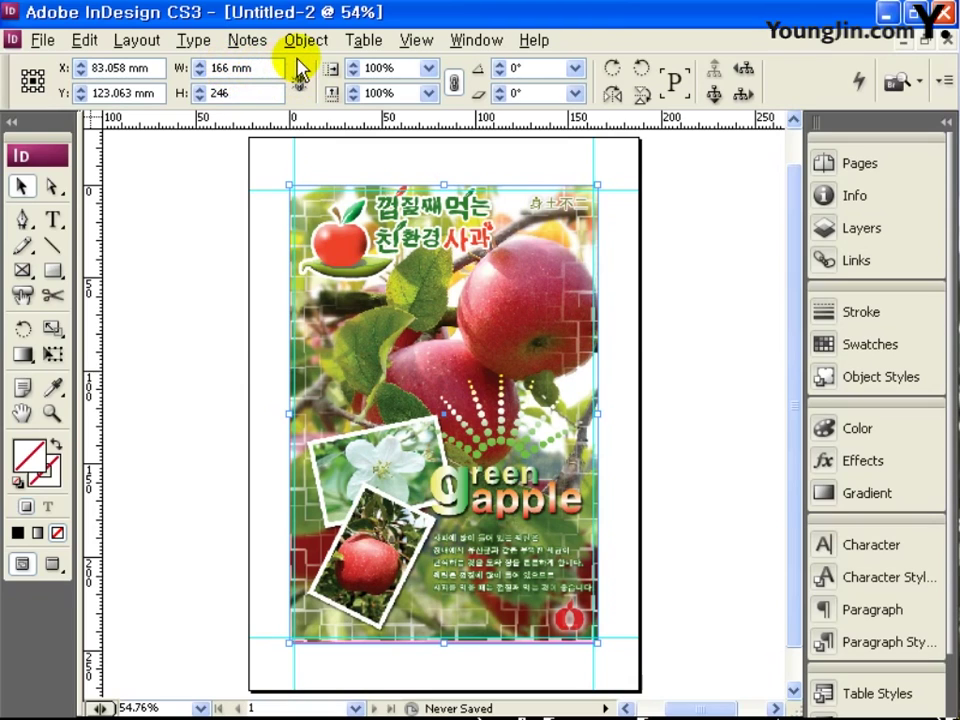
click(257, 88)
key(Return)
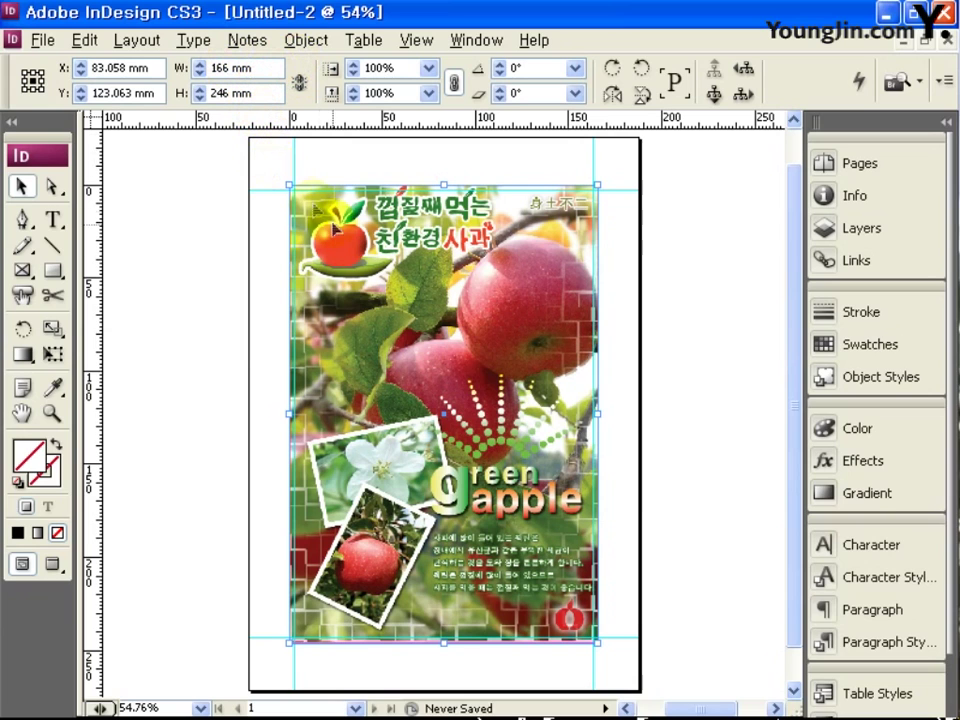
Set the placed image's display performance to High Quality Display.
right_click(420, 268)
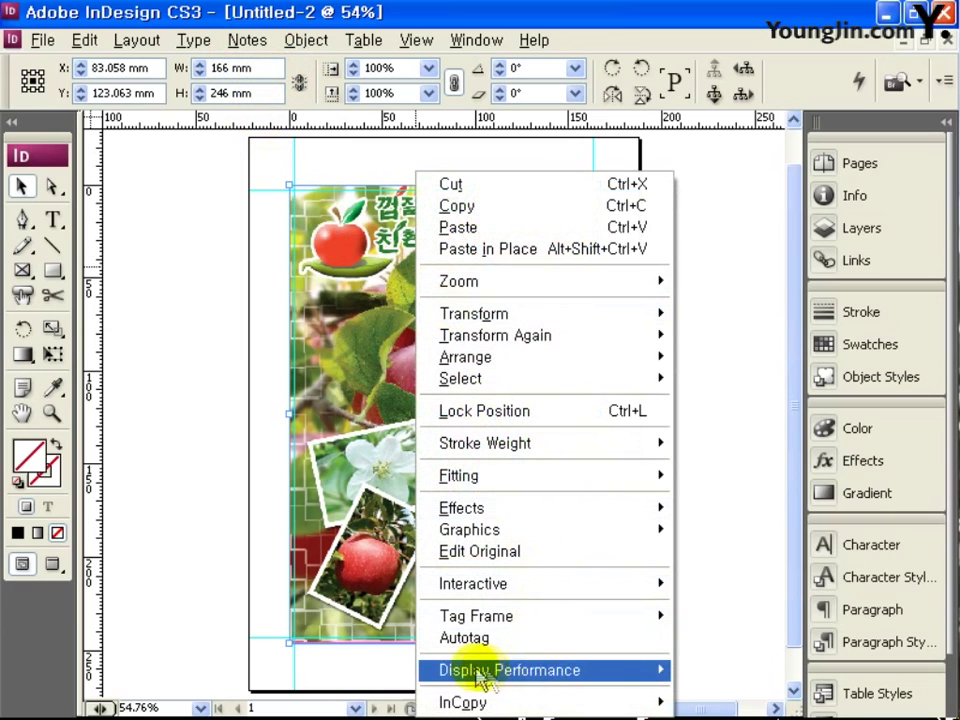
mouse_move(527, 671)
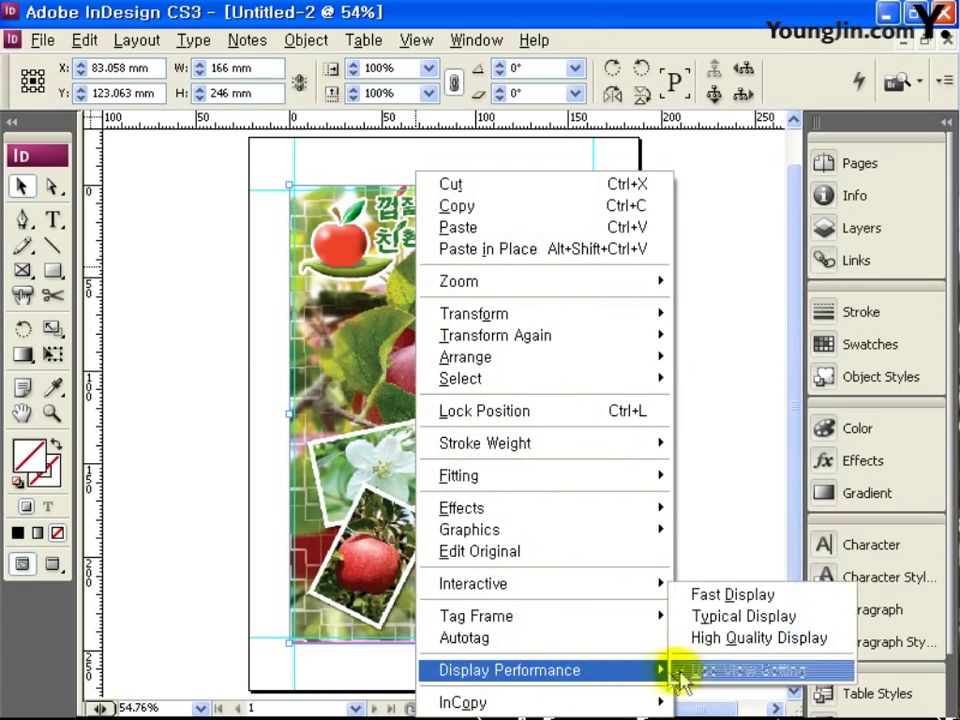
click(709, 650)
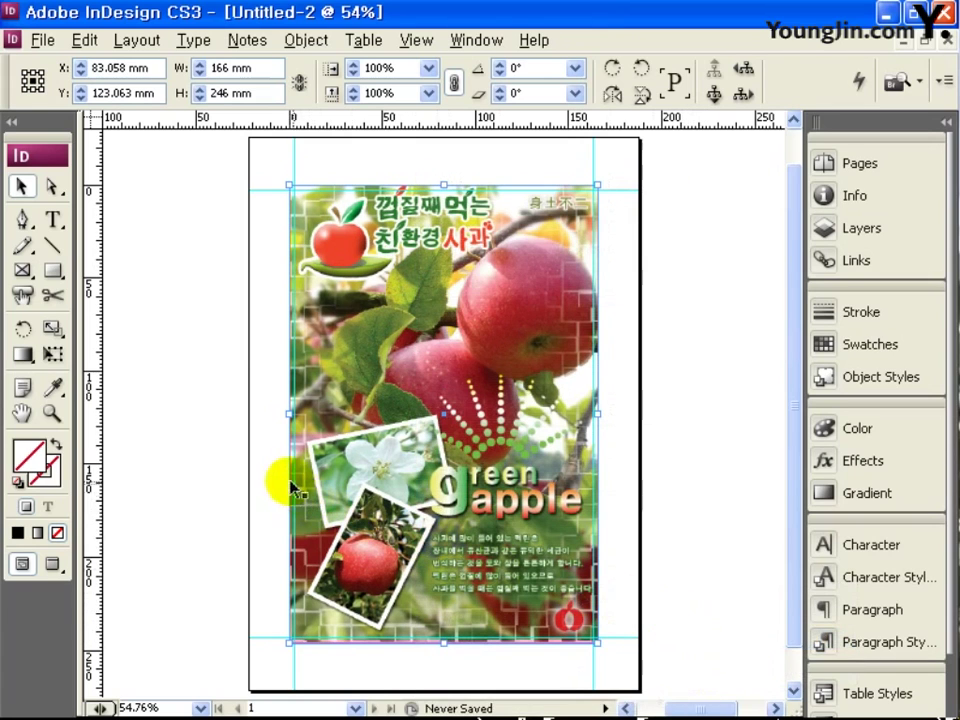
Create a small text frame beside the lower-left vertical crop mark, below the image, and enter the page number 01.
click(50, 414)
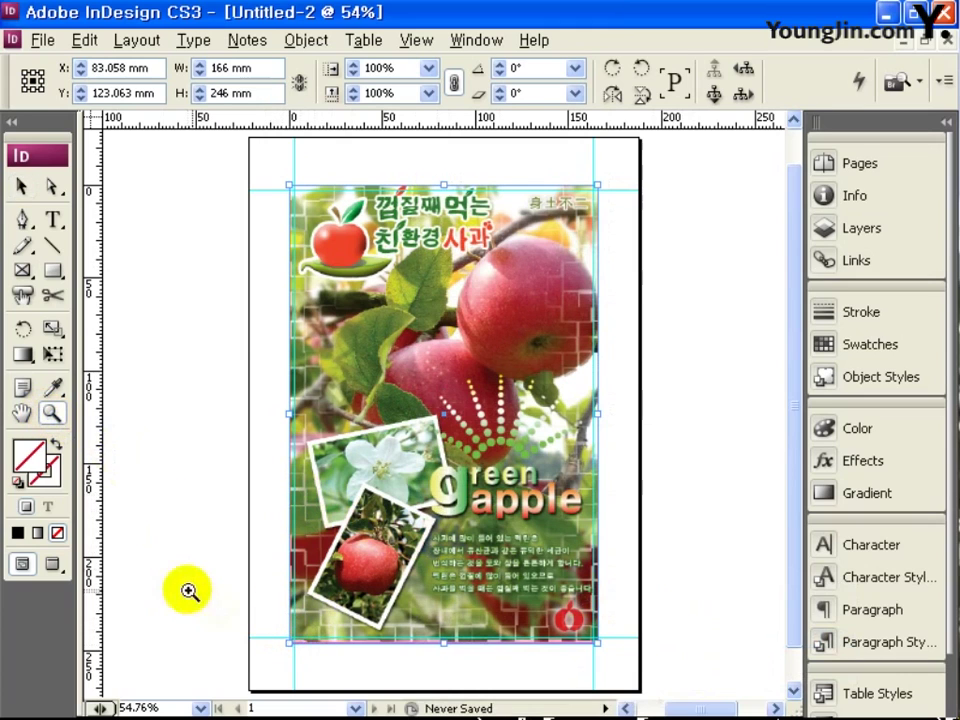
drag(268, 619, 339, 678)
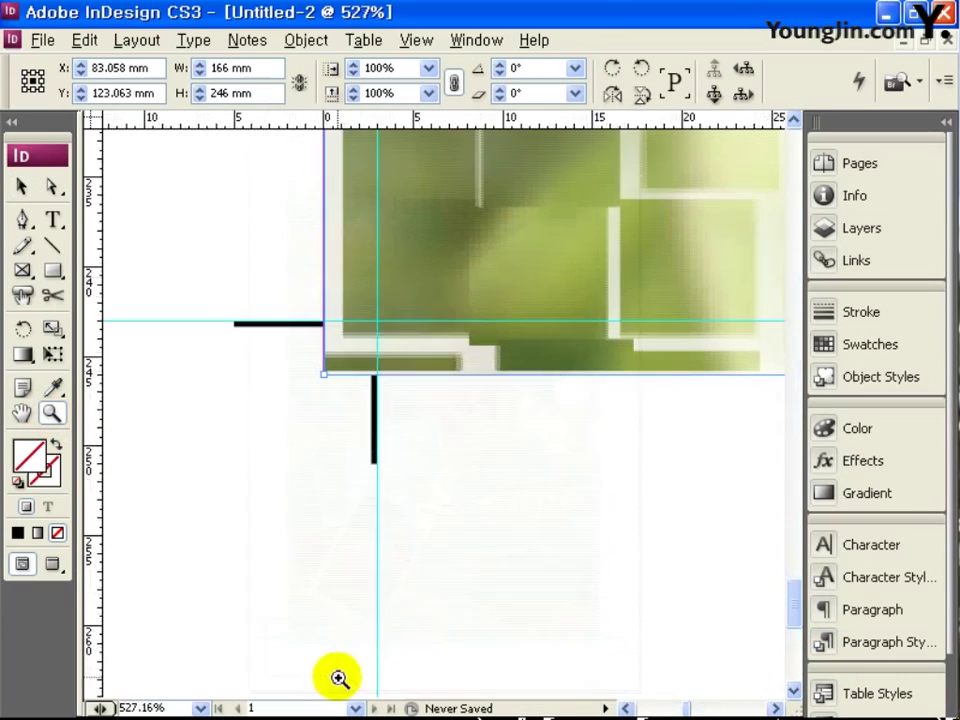
click(52, 218)
drag(391, 398, 492, 469)
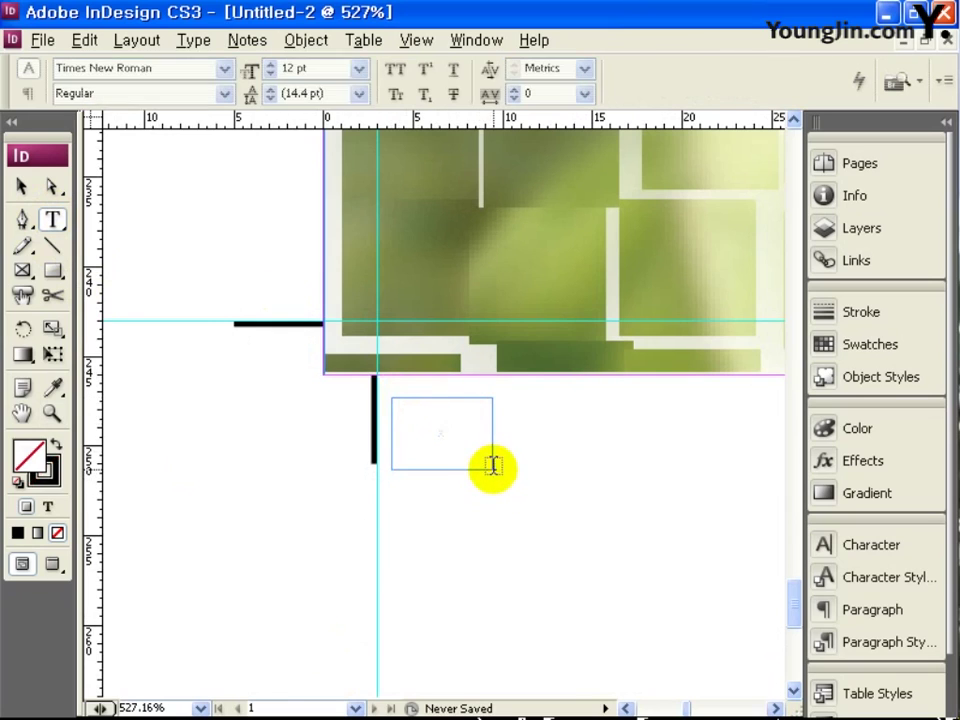
text(01)
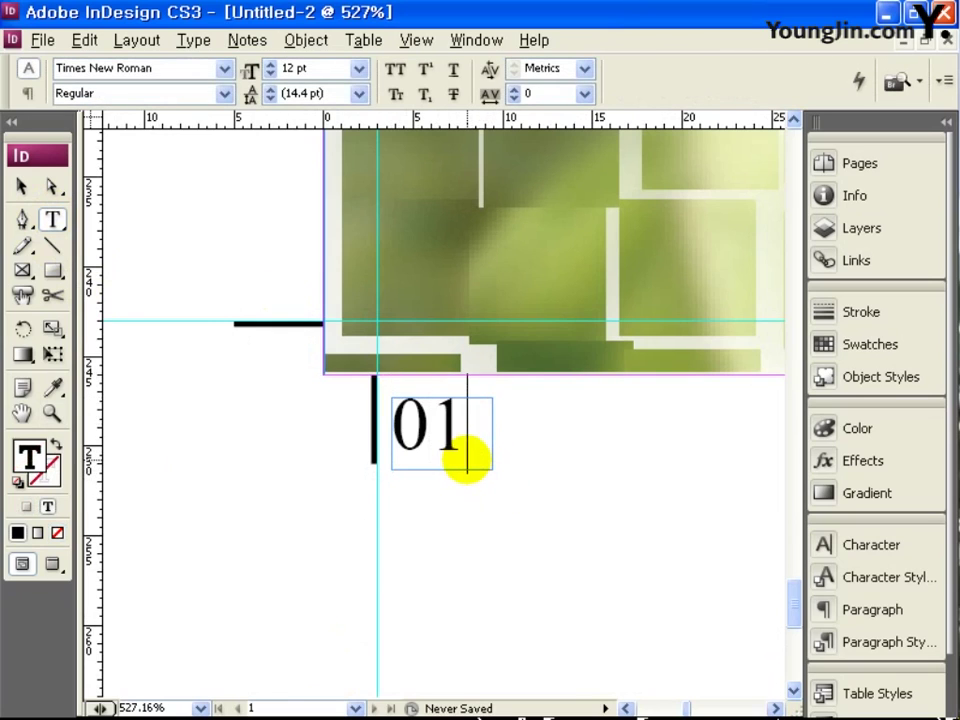
Set the page number 01's font to Dotum and slightly reduce its font size.
drag(439, 429, 381, 426)
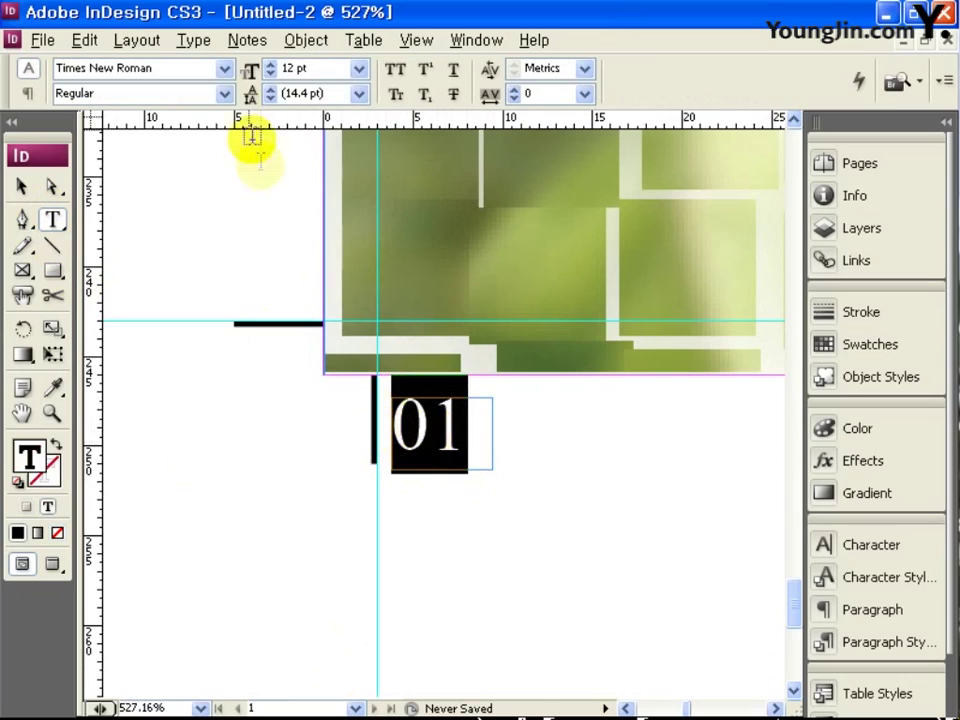
click(224, 68)
scroll(124, 600, down, 10)
scroll(113, 556, down, 2)
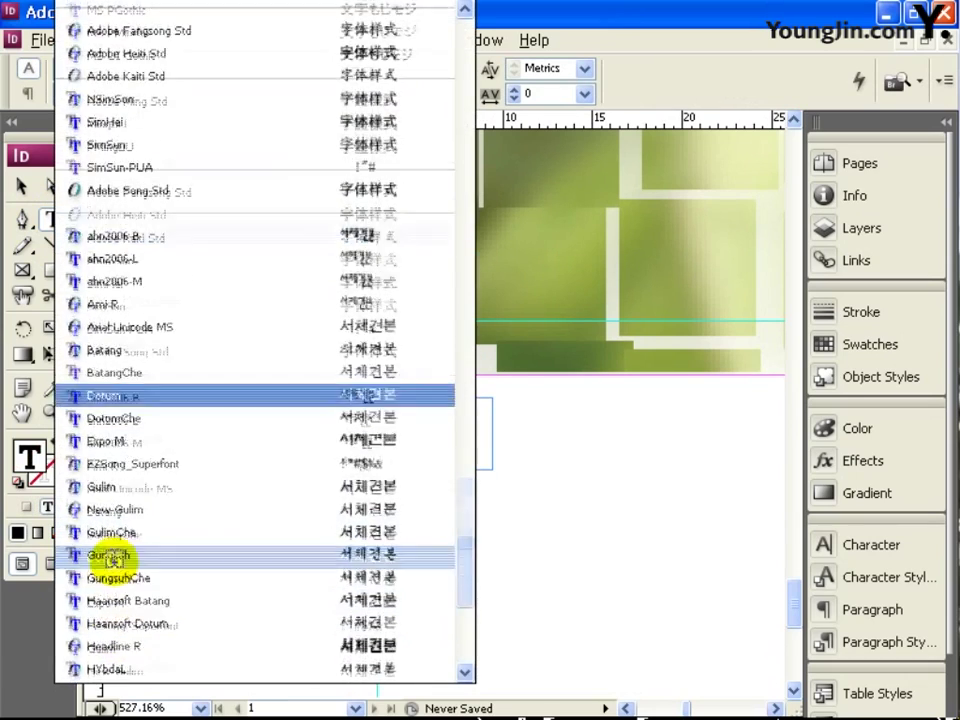
click(266, 28)
click(300, 68)
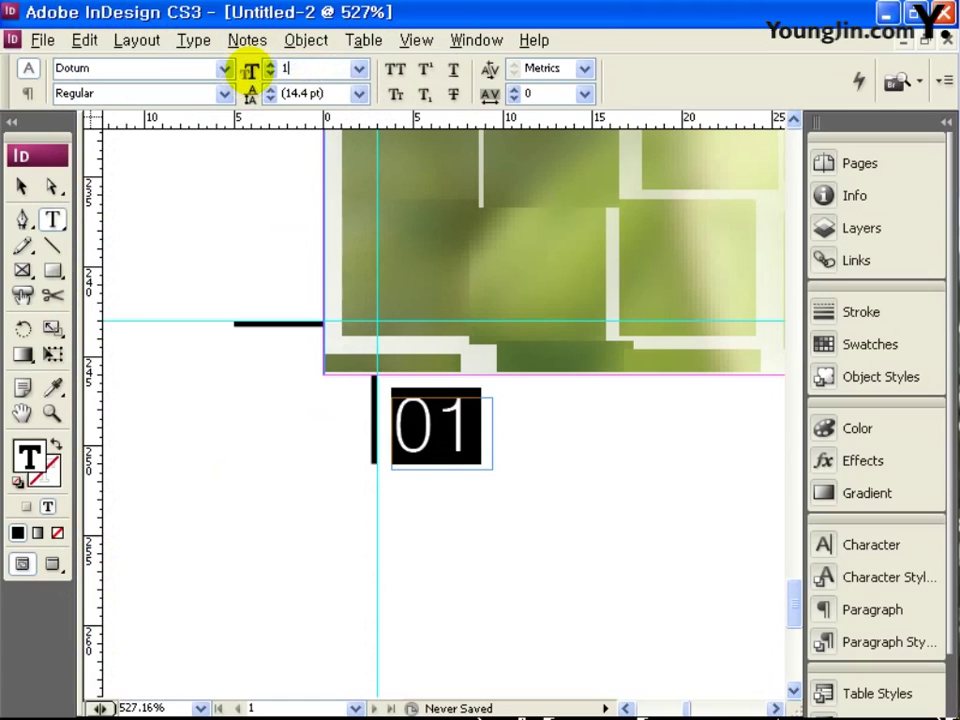
Move the page number frame slightly down and away from the crop mark, to about X 6.8 mm, Y 250.6 mm.
click(21, 186)
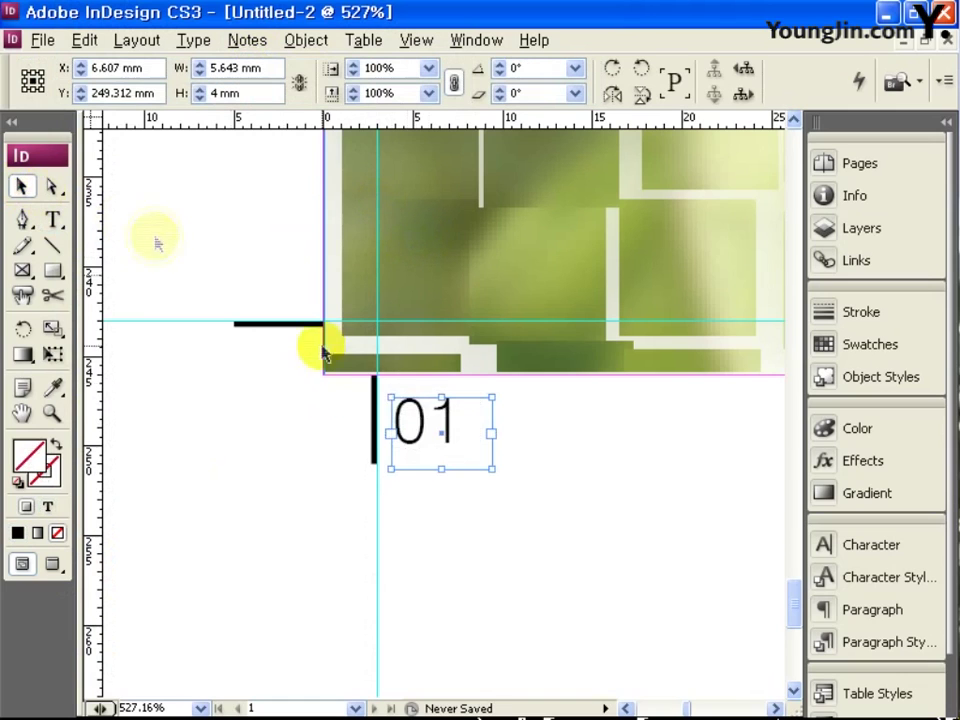
mouse_move(409, 425)
mouse_down()
mouse_move(420, 436)
mouse_move(412, 441)
mouse_up()
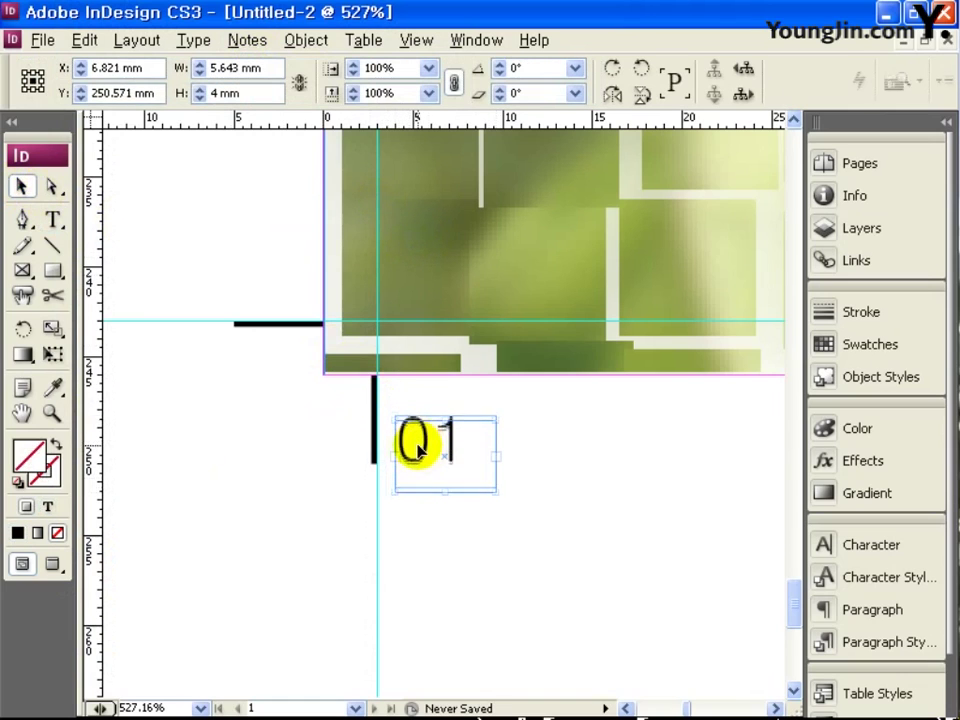
key(Down)
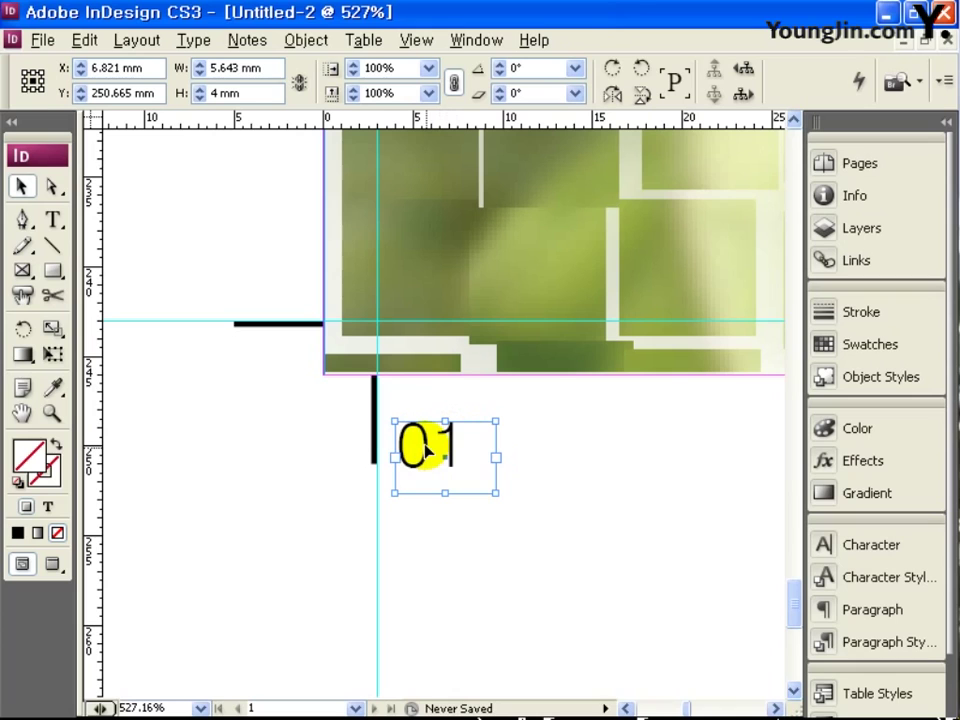
Save the document in the 작업 folder as an InDesign CS3 document named 01.
double_click(22, 412)
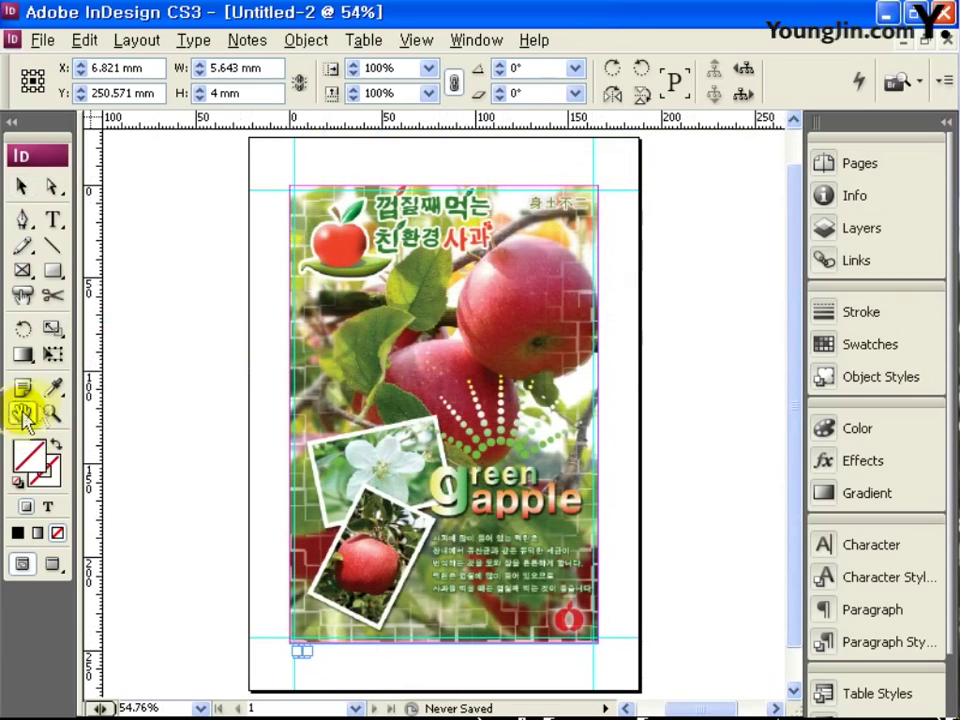
key(ctrl+s)
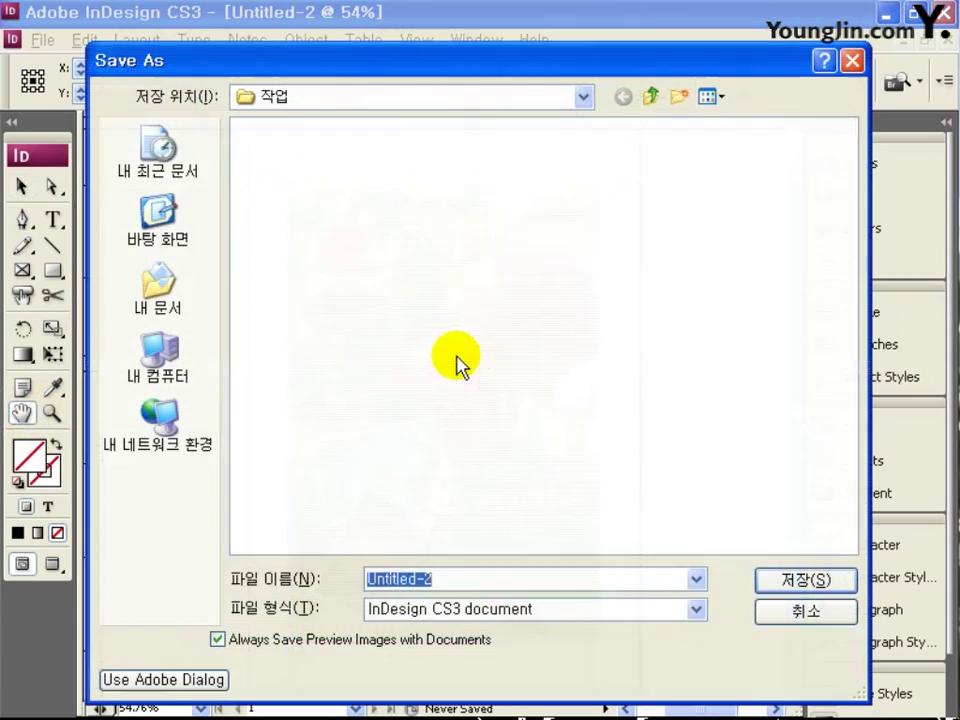
text(01)
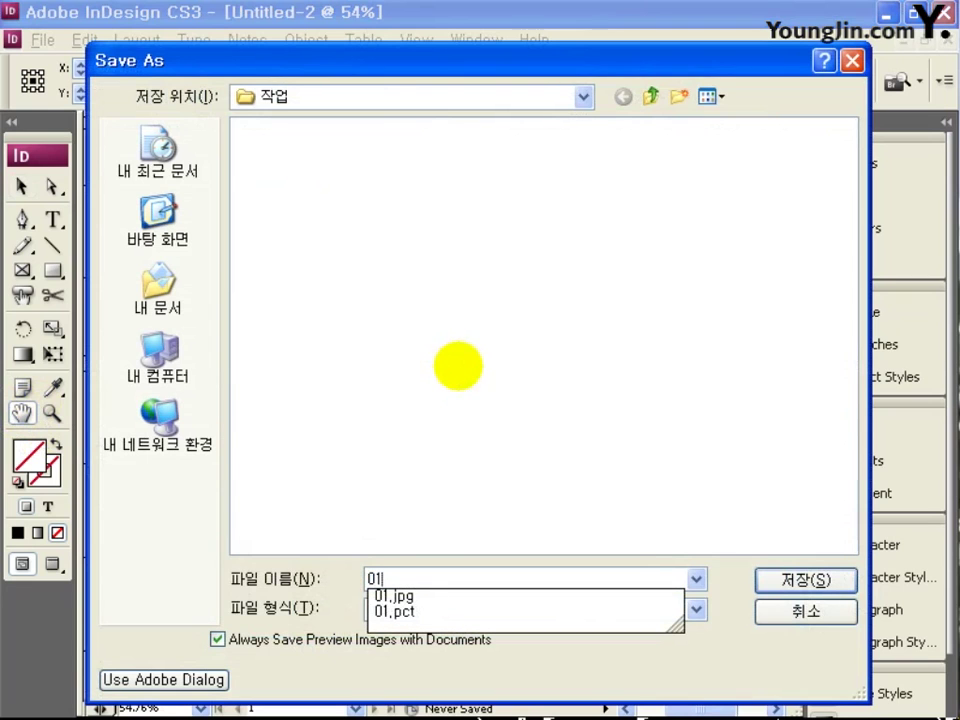
click(810, 578)
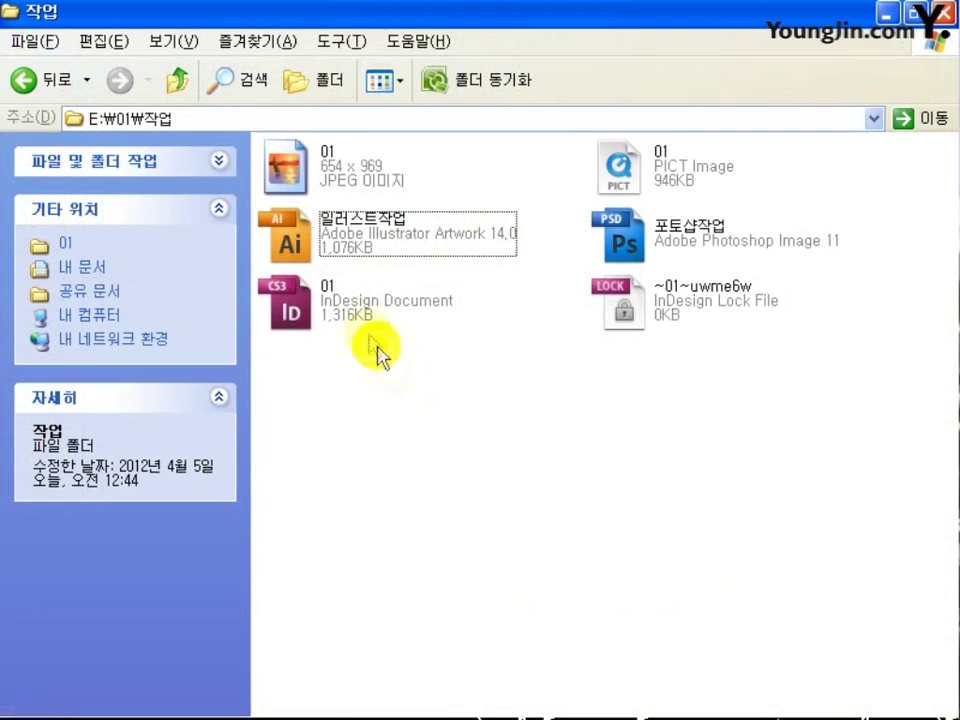
Switch to the 작업 folder in the file explorer and select the 01 InDesign document together with the 01 JPEG image.
click(345, 310)
ctrl+click(340, 182)
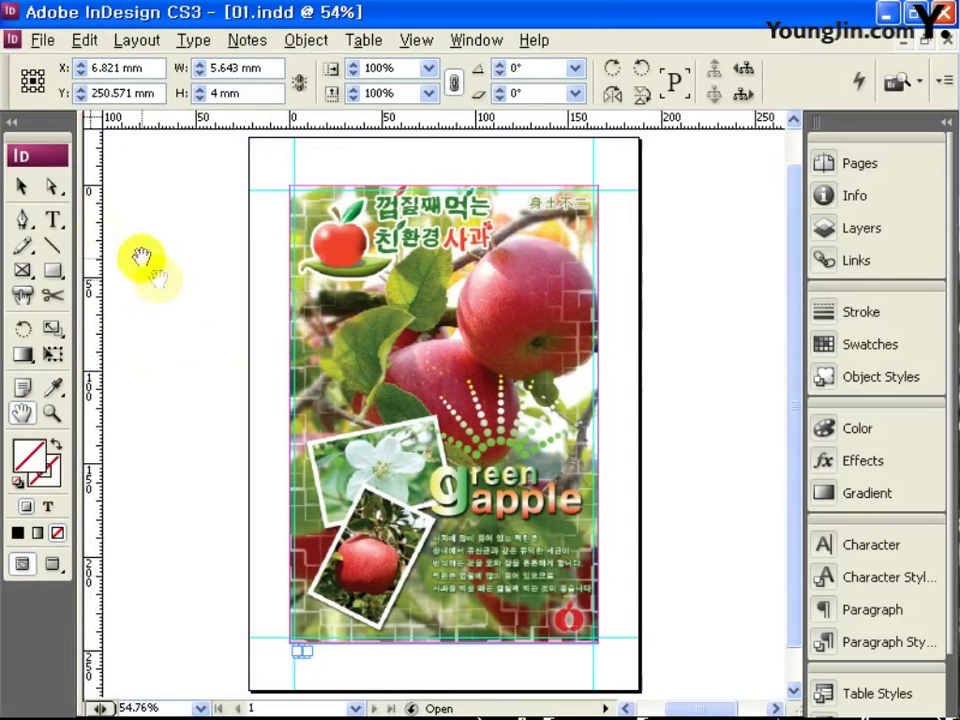
click(23, 186)
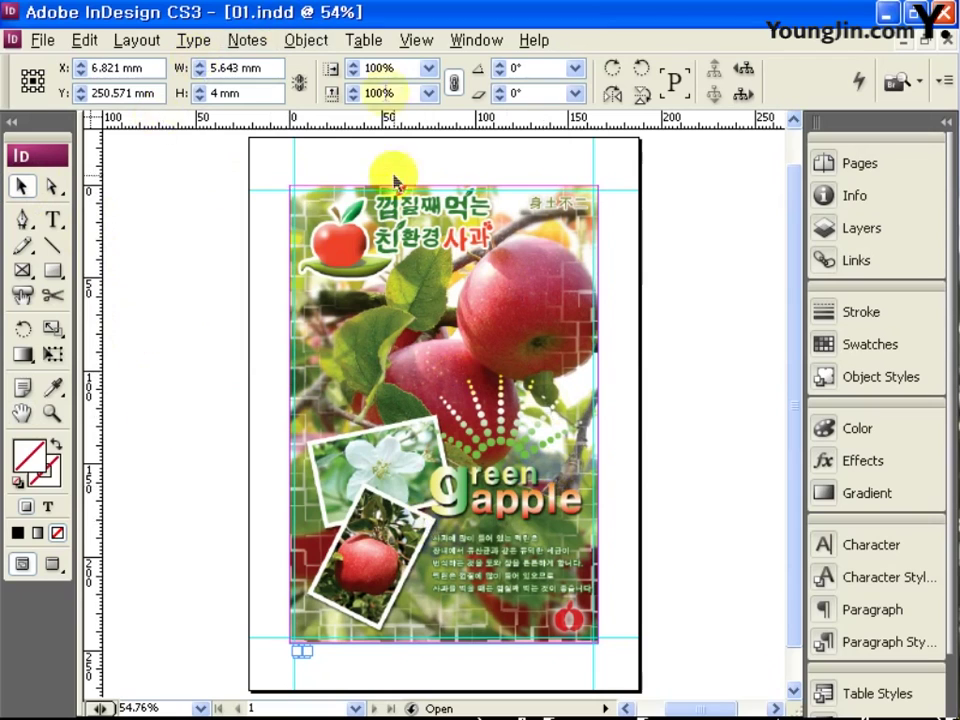
click(38, 40)
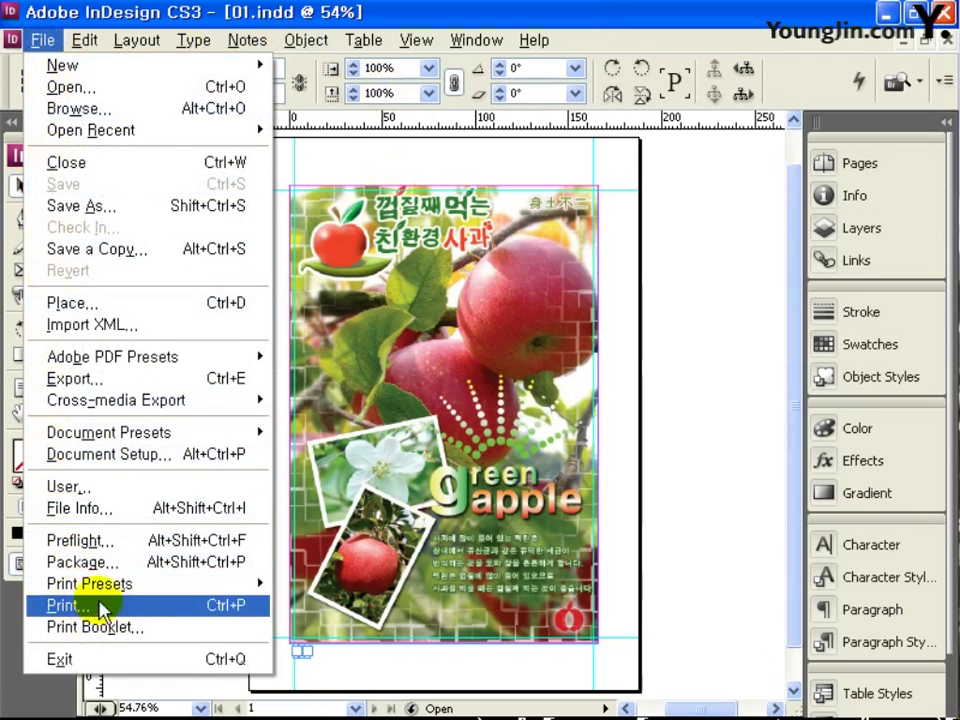
click(720, 430)
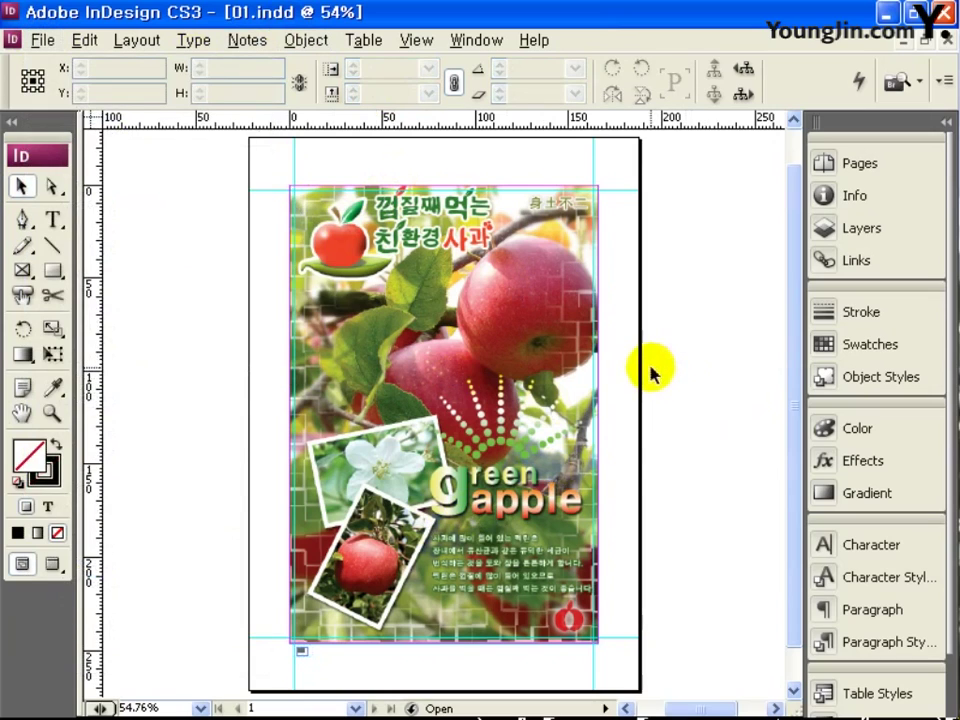